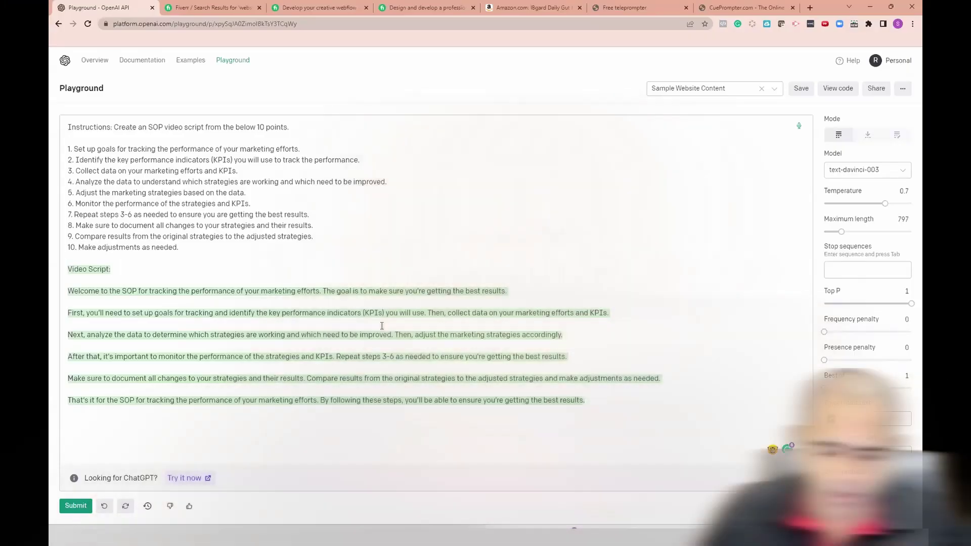
- Replace all the Playground text with the title "How to Create Unique and Valuable Content About Anything"
key("BackSpace")
type("How to Create Unique and Valuable Content About Anything")
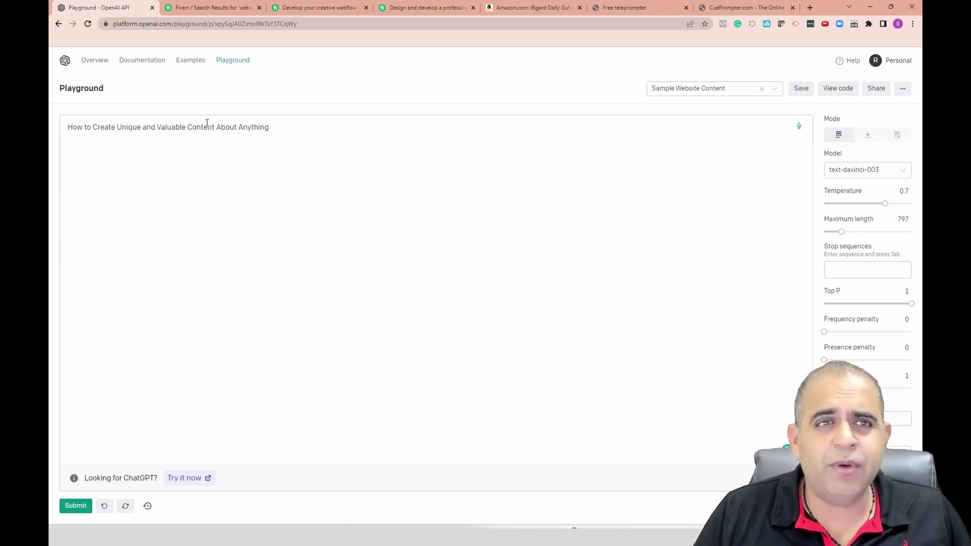
- Close both teleprompter pages and open YouTube in a new browser tab
left_click(637, 8)
left_click(686, 8)
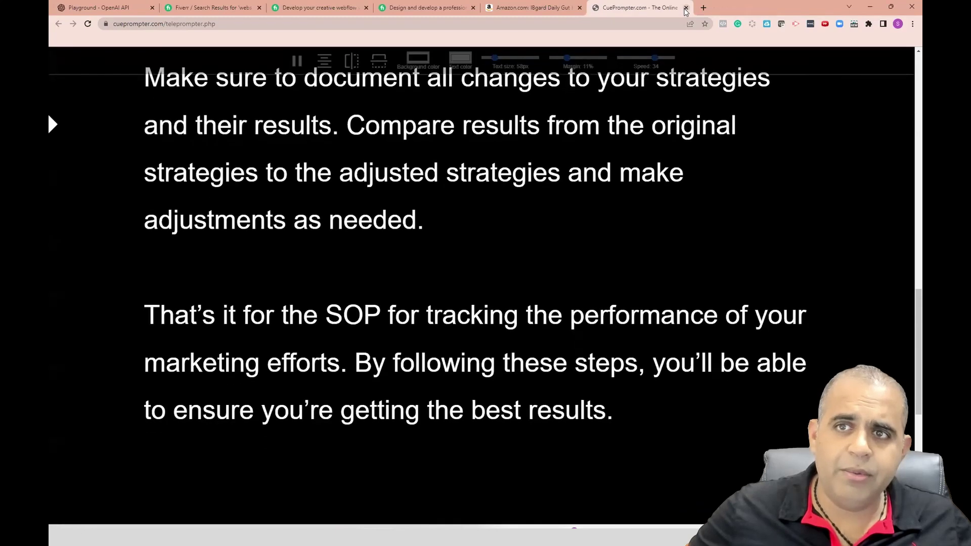
key("ctrl+w")
key("ctrl+t")
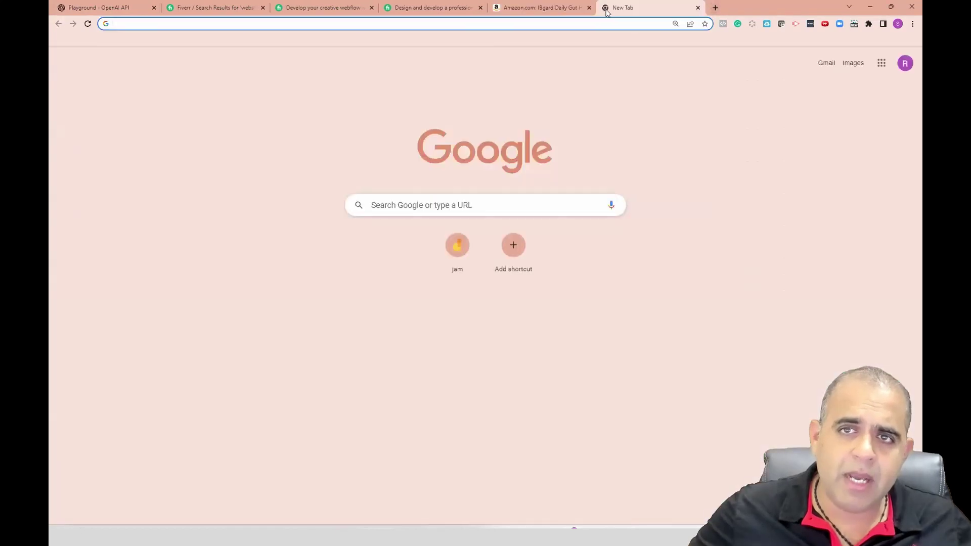
type("you")
key("Return")
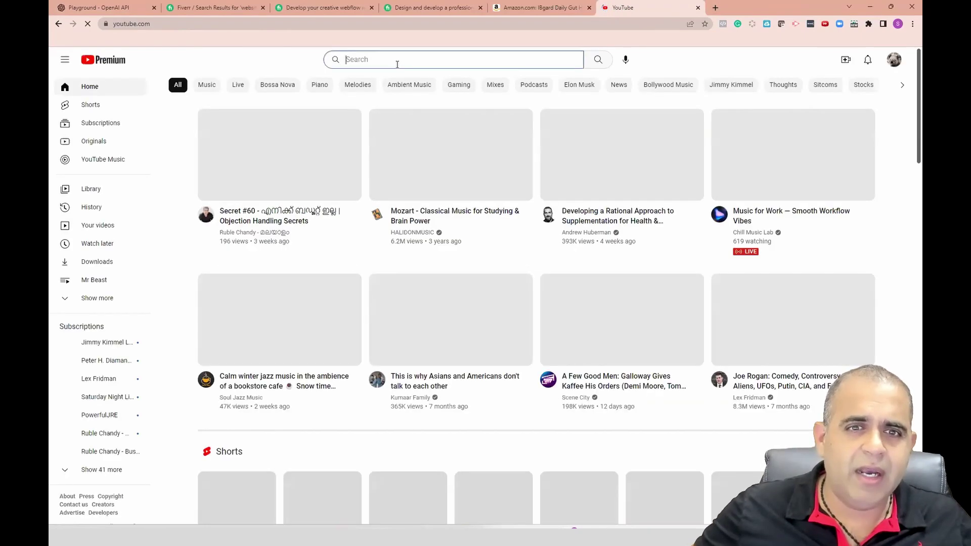
- Search YouTube for "marine biology" using the suggested query
left_click(397, 69)
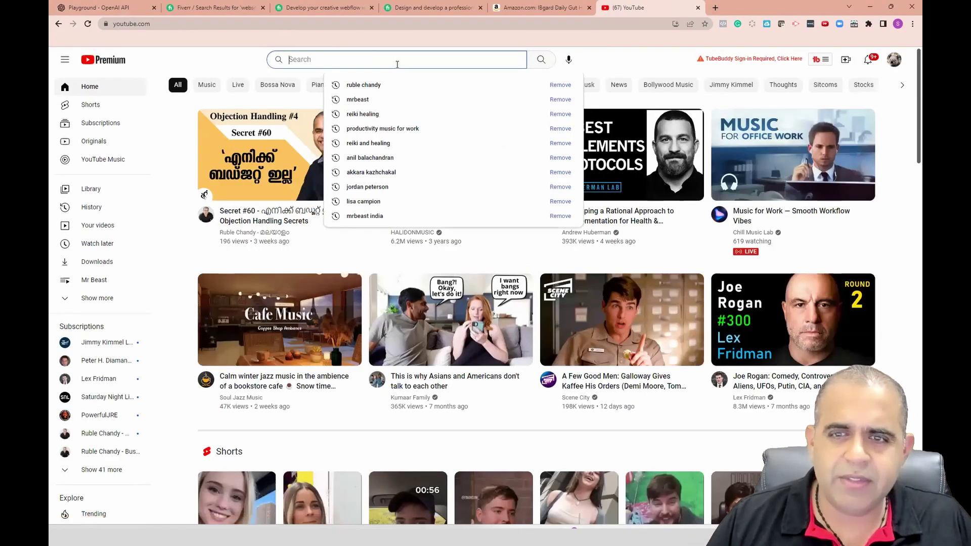
type("ma")
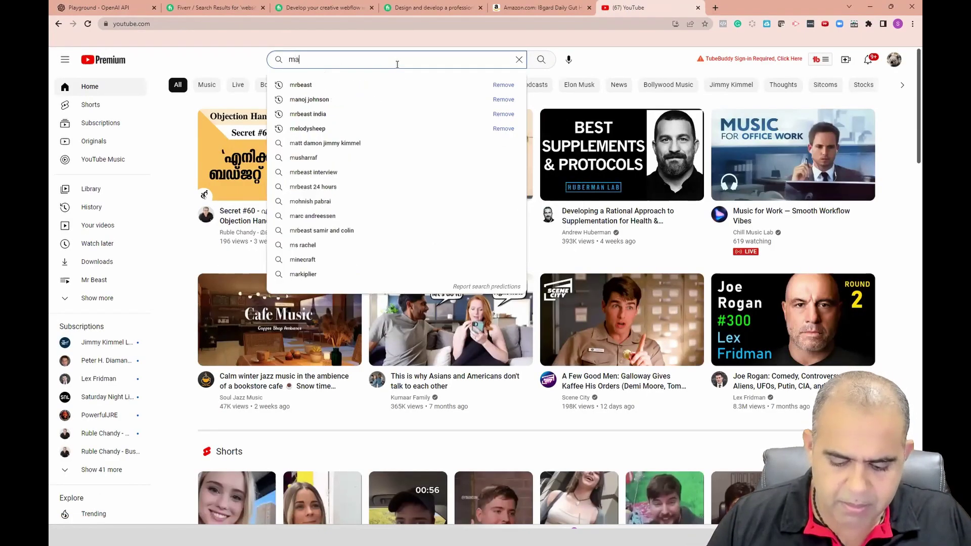
type("ri")
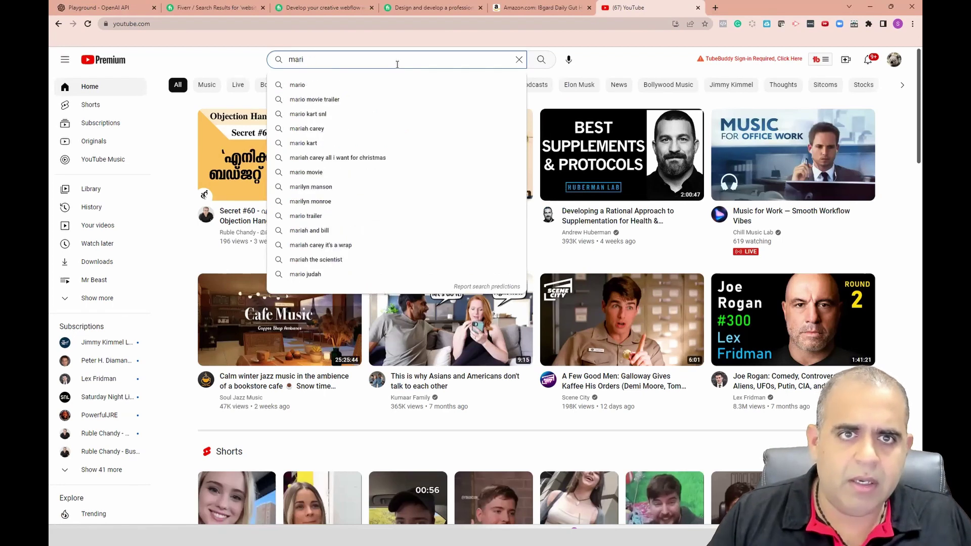
type("ne bilo")
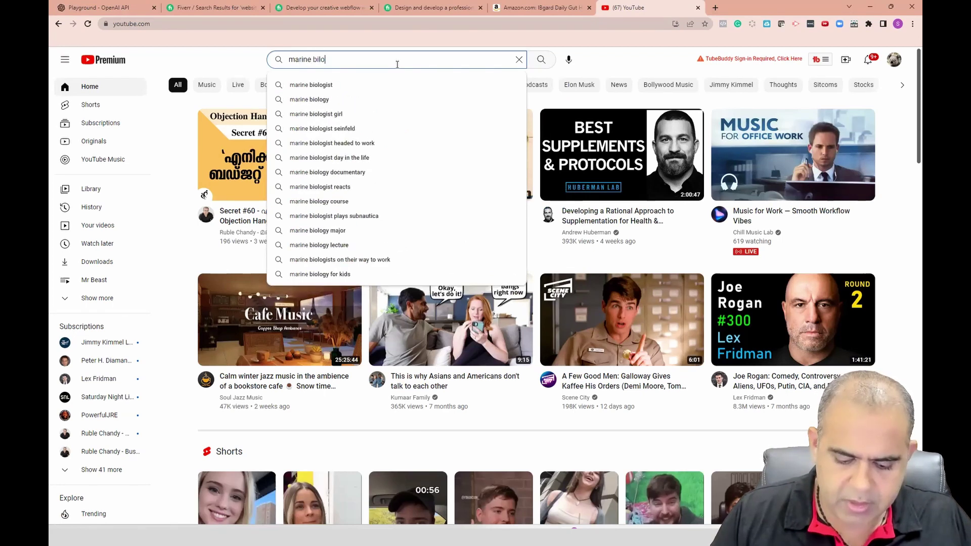
type("gy")
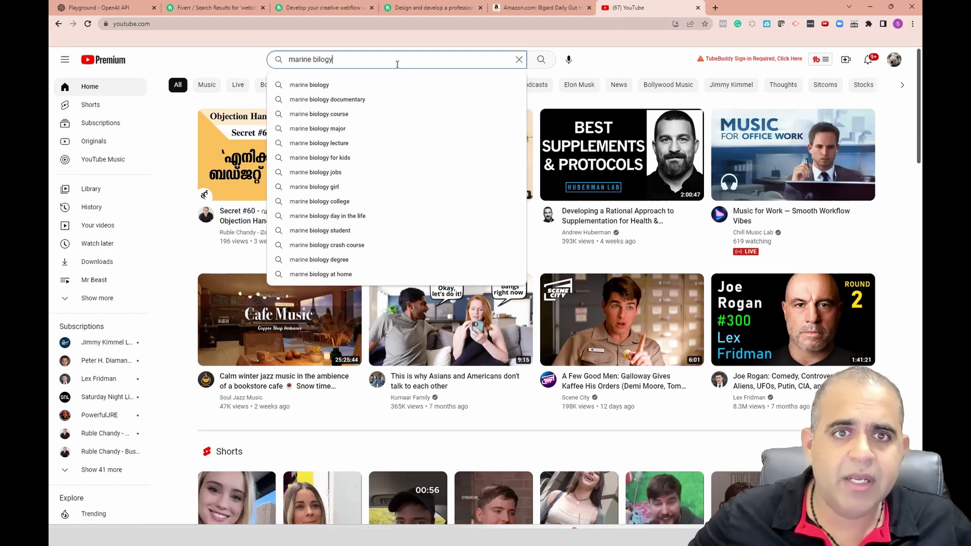
left_click(341, 86)
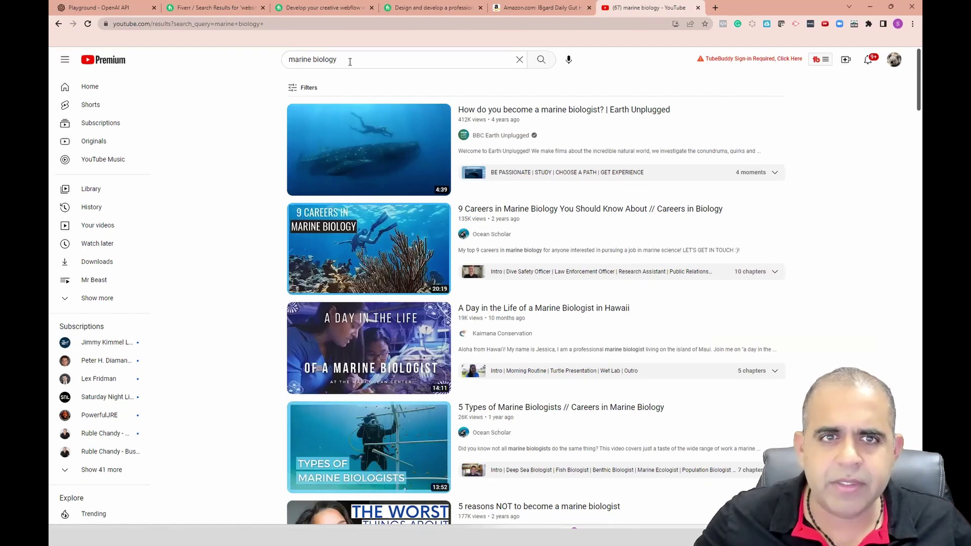
- Narrow the YouTube search to the suggested "marine biologist shark", and extend it to "marine biologist shark attacks"
left_click(350, 61)
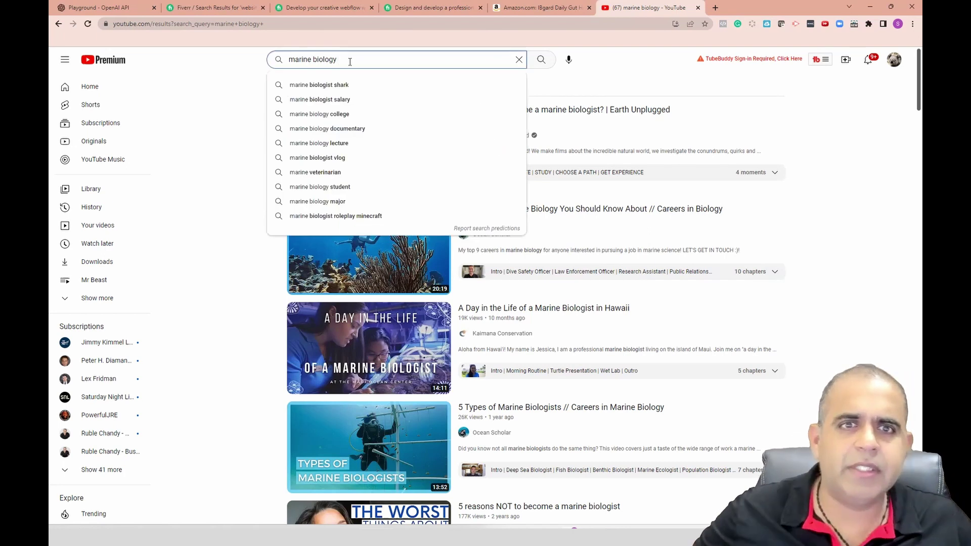
left_click(350, 85)
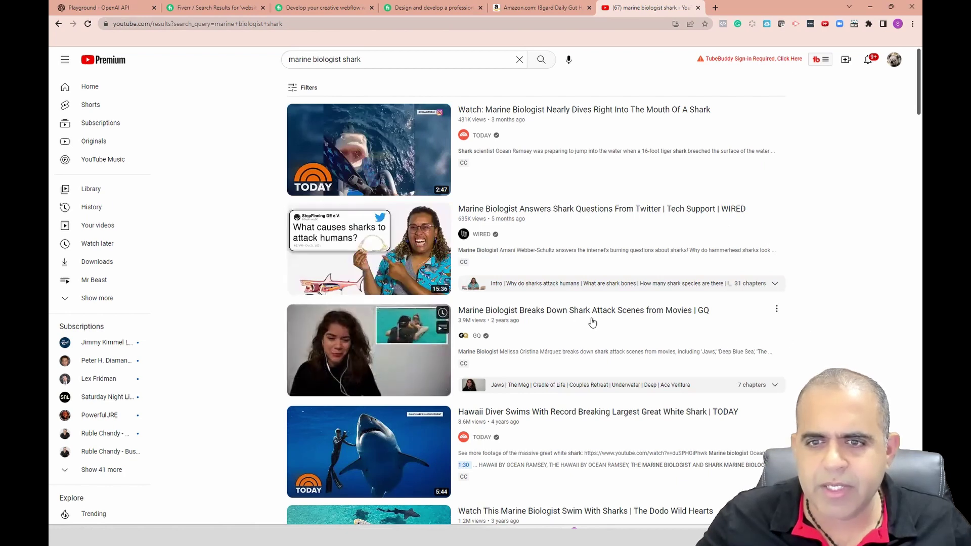
left_click(383, 59)
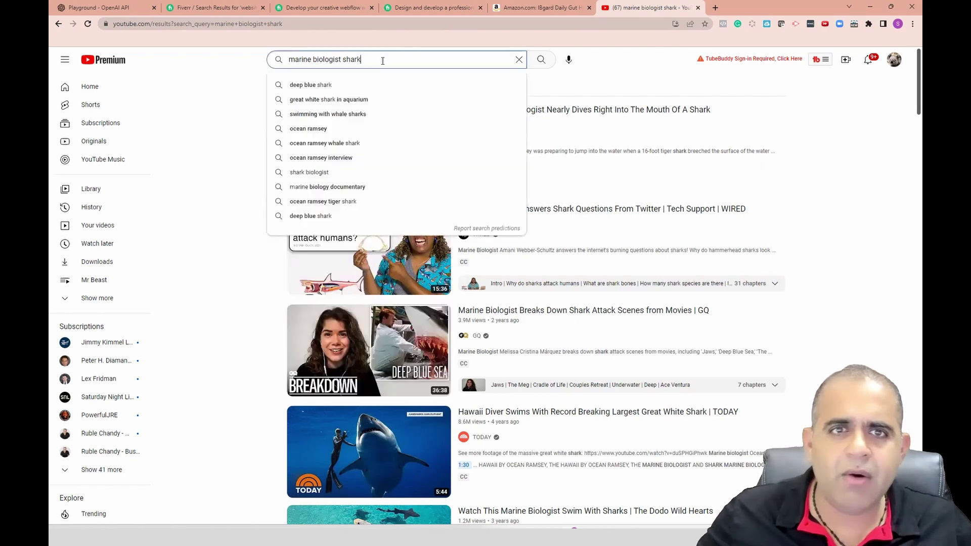
type("att")
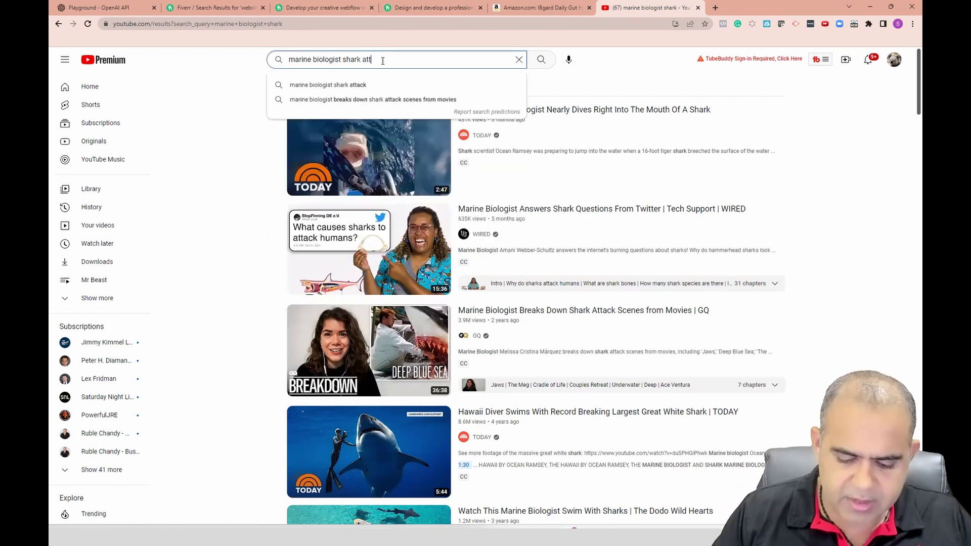
type("ack")
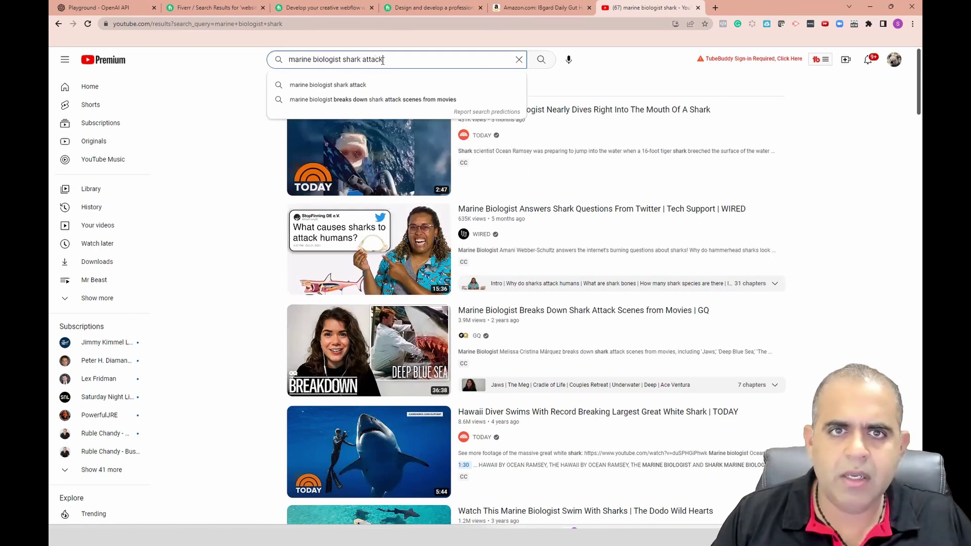
type("s")
key("Return")
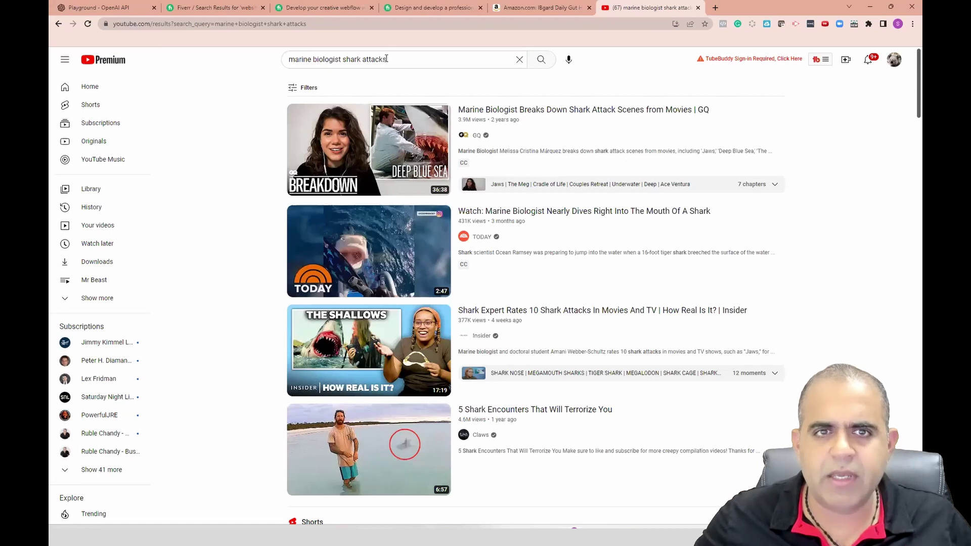
- Copy the YouTube search phrase and paste it into the OpenAI Playground in place of the title
triple_click(388, 59)
key("ctrl+c")
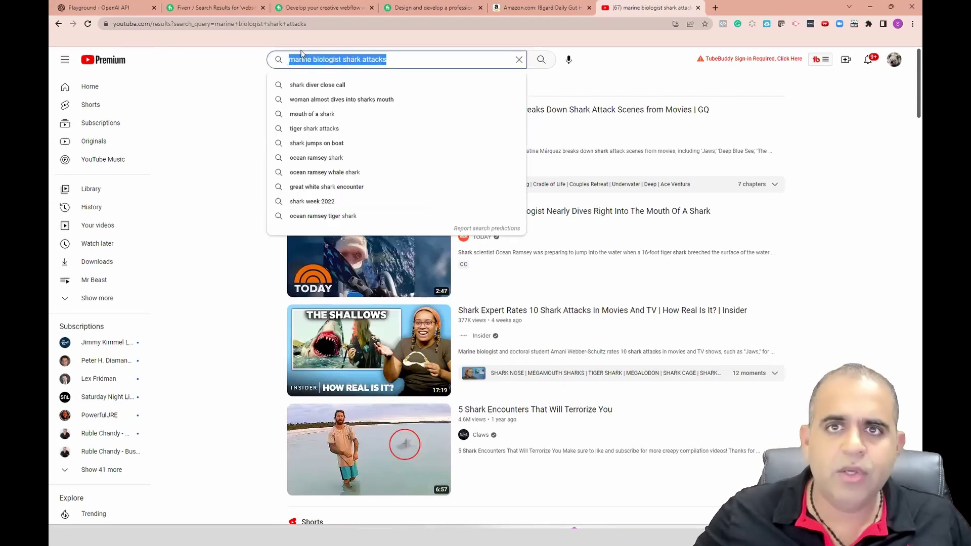
left_click(113, 7)
left_click_drag(271, 127, 64, 127)
key("ctrl+v")
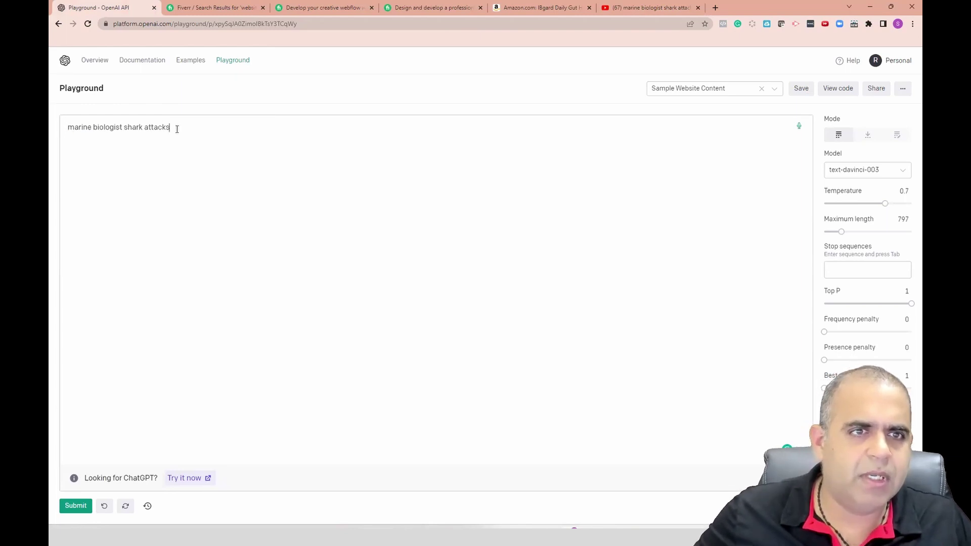
- Expand the pasted phrase into the prompt "Create a marine biologist-level article on shark attacks"
type("level article on")
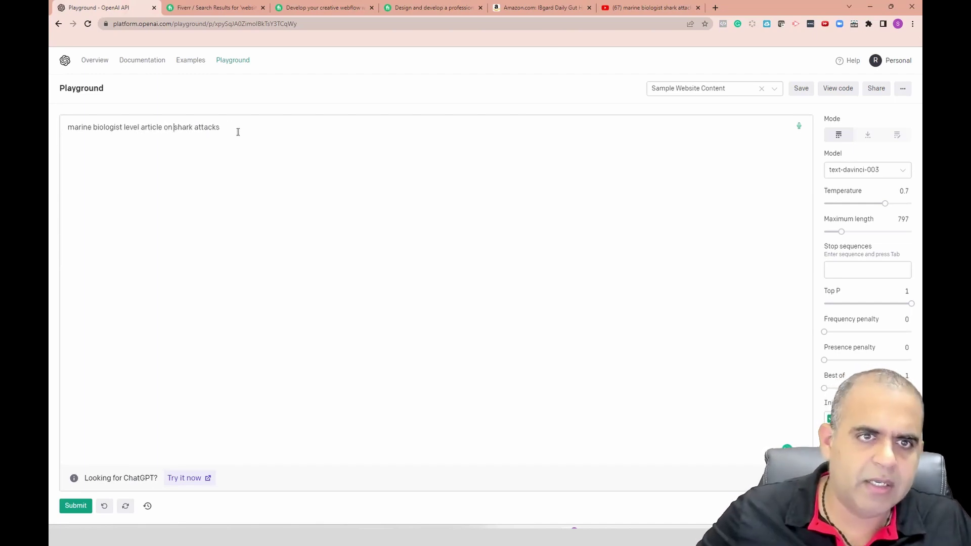
left_click(69, 128)
type("Create a")
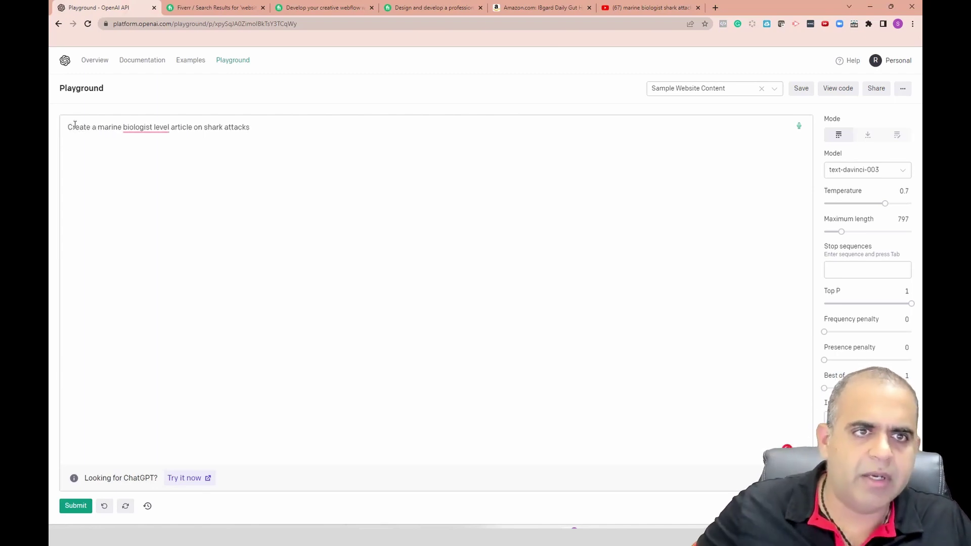
mouse_move(133, 128)
left_click(147, 153)
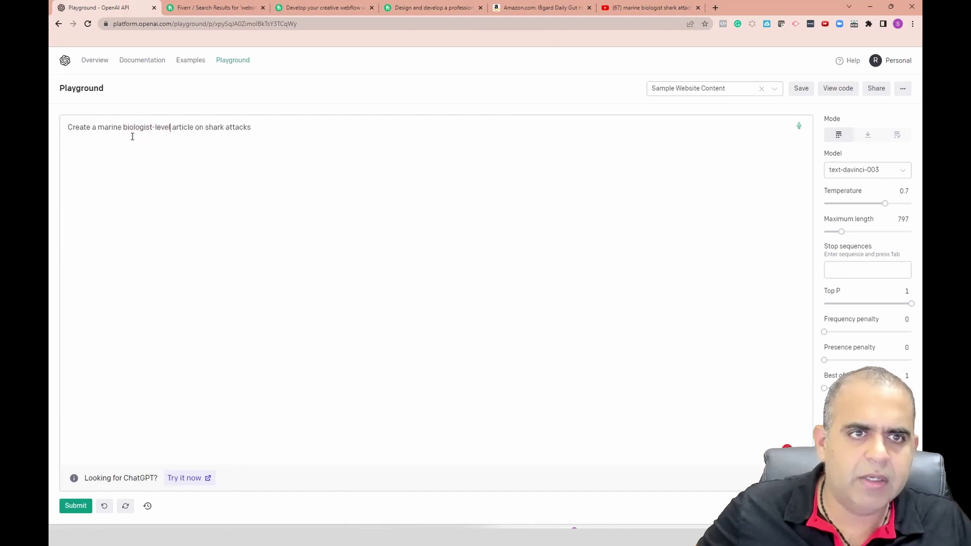
- Insert "advanced" before "article" in the prompt and submit it to generate the shark attack article
left_click(173, 128)
type("advanced a")
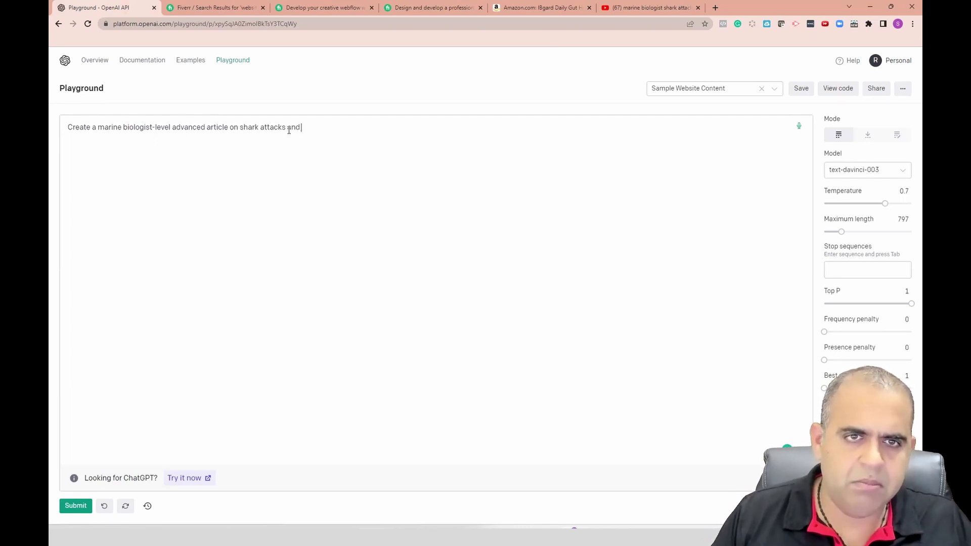
key("BackSpace")
key("BackSpace")
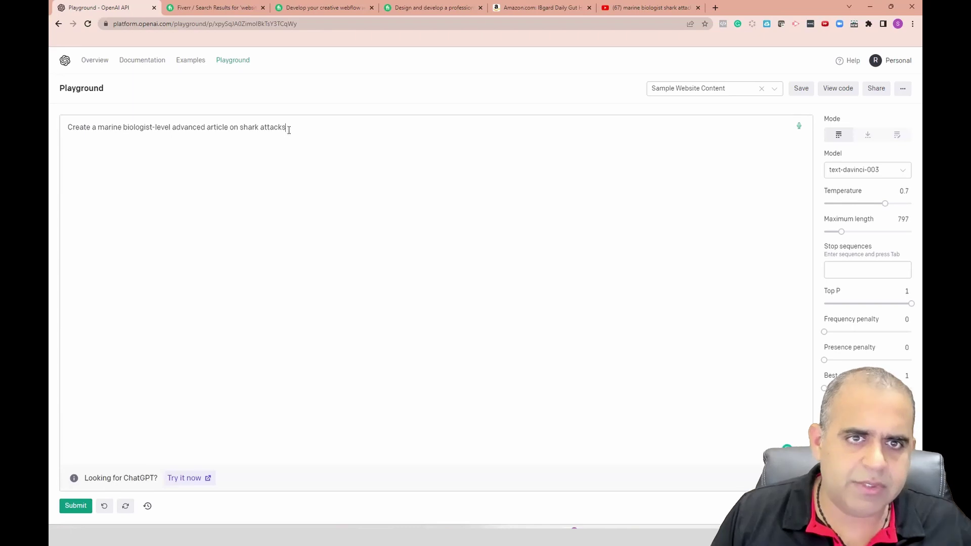
key("ctrl+a")
left_click(332, 158)
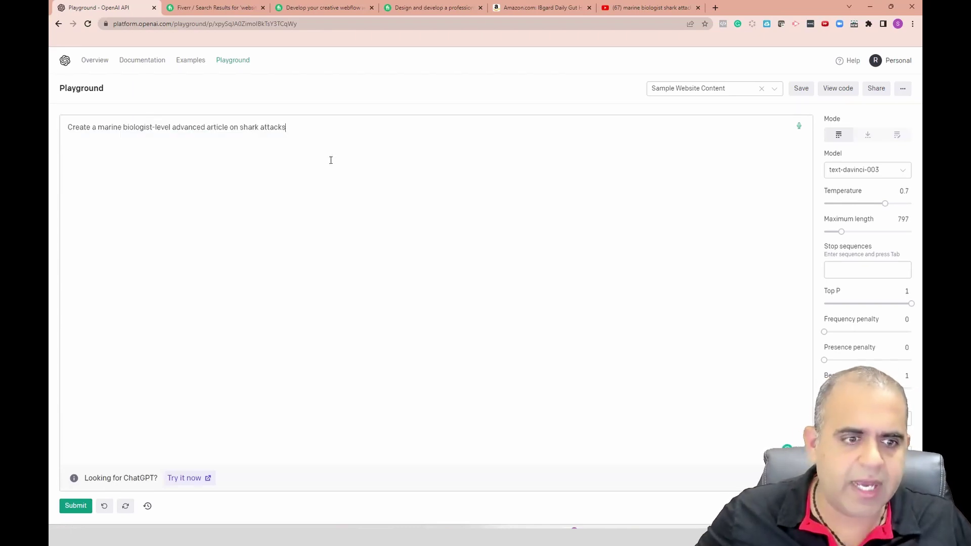
left_click(79, 507)
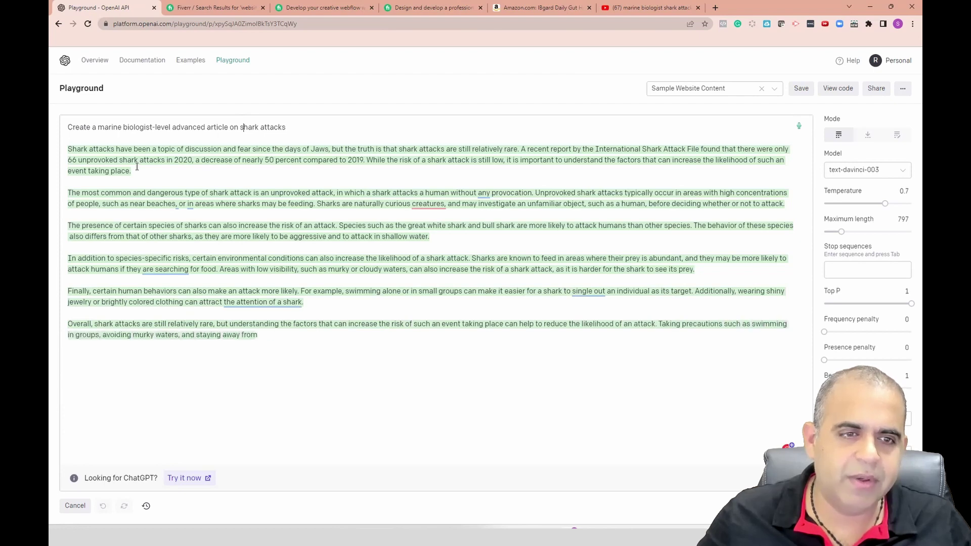
- Close the Fiverr and Amazon tabs, keeping only the Playground and YouTube pages open
left_click(263, 8)
left_click(263, 8)
left_click(262, 8)
left_click(262, 9)
- Highlight the generated shark attack article and its prompt line to review them
left_click(562, 314)
left_click_drag(495, 335, 68, 151)
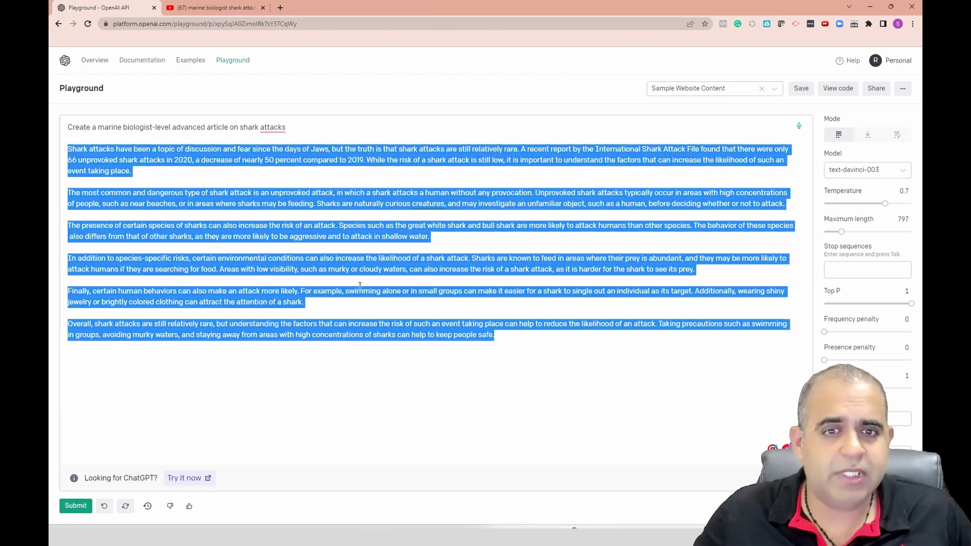
left_click(282, 128)
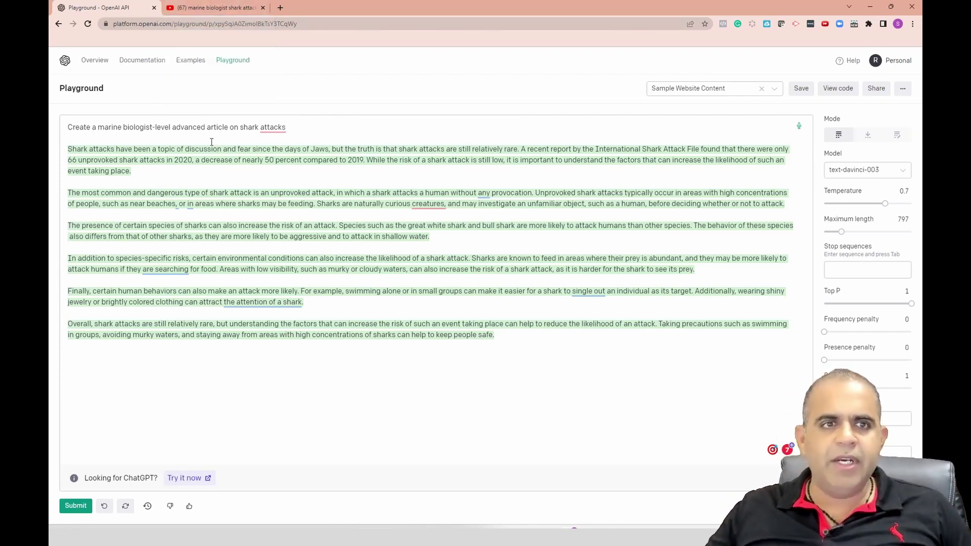
left_click_drag(286, 127, 70, 128)
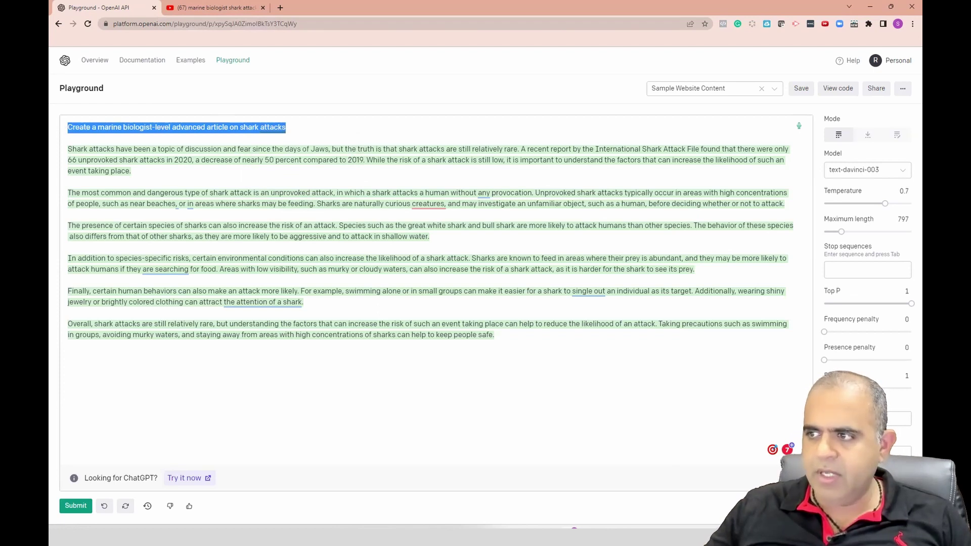
key("alt+Tab")
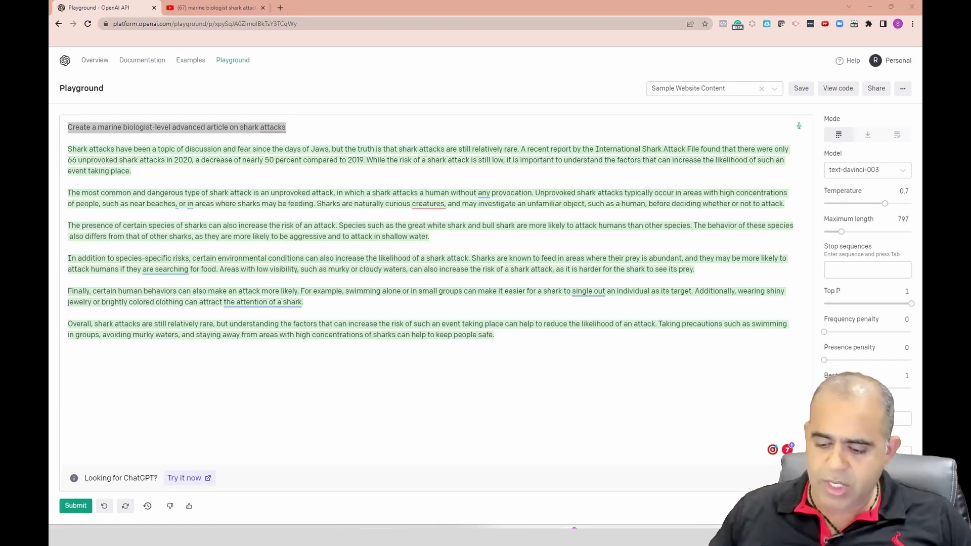
- Change the YouTube search to "marine biologist ABOUT shark attacks" and look through the resulting videos
left_click(218, 8)
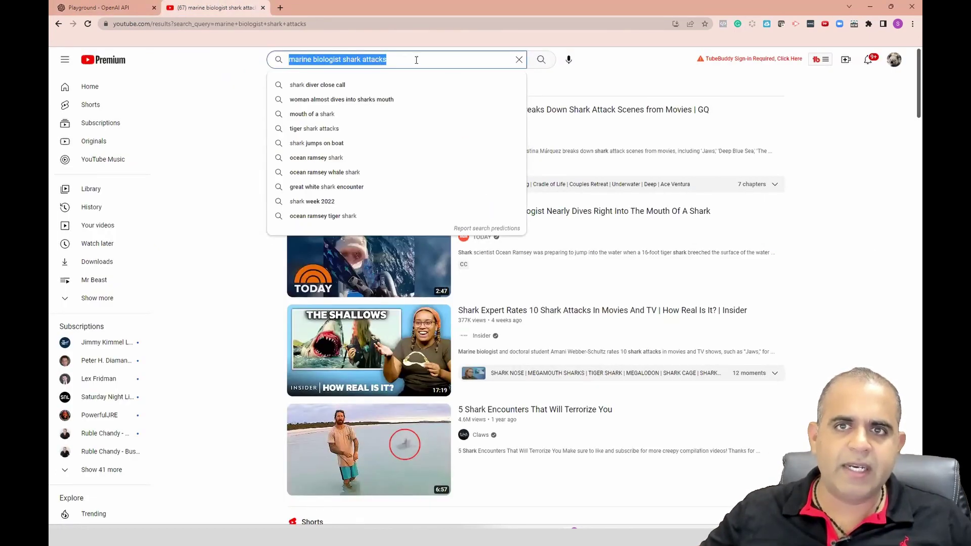
left_click(611, 61)
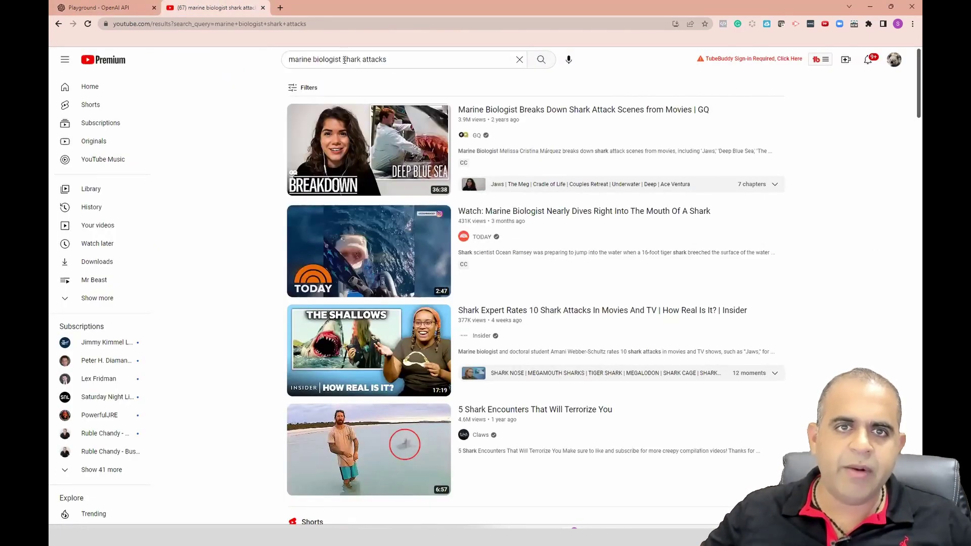
left_click(345, 61)
type("ABOUT")
key("Return")
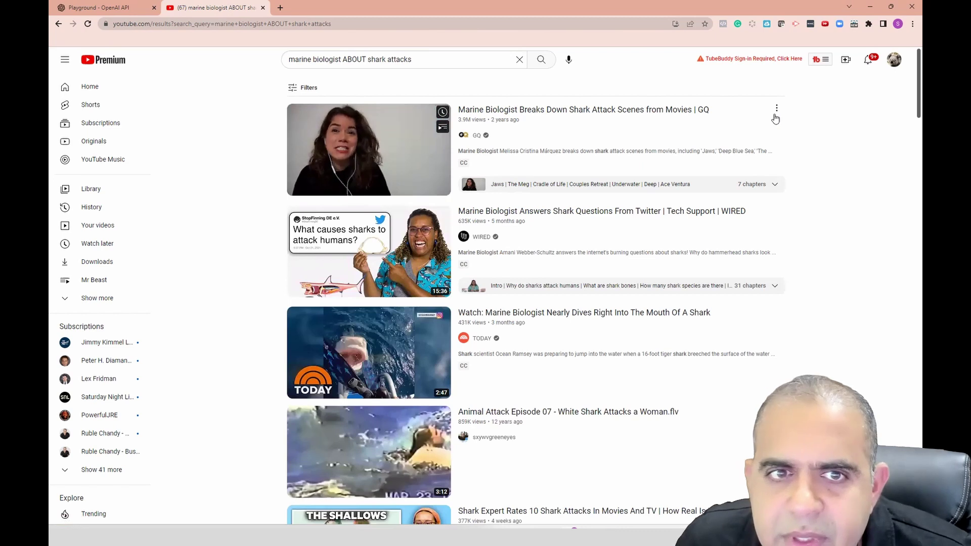
mouse_move(616, 225)
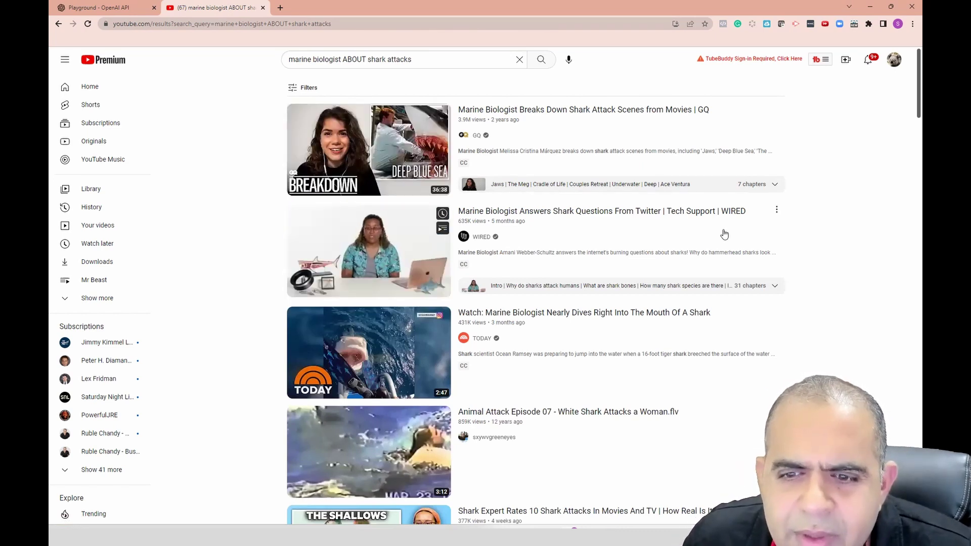
scroll(764, 230, "down", 3)
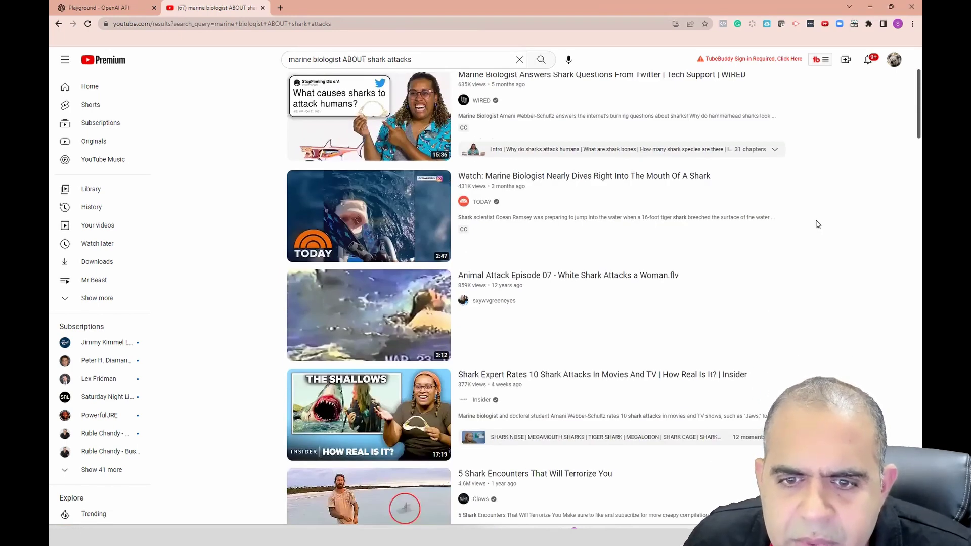
mouse_move(631, 392)
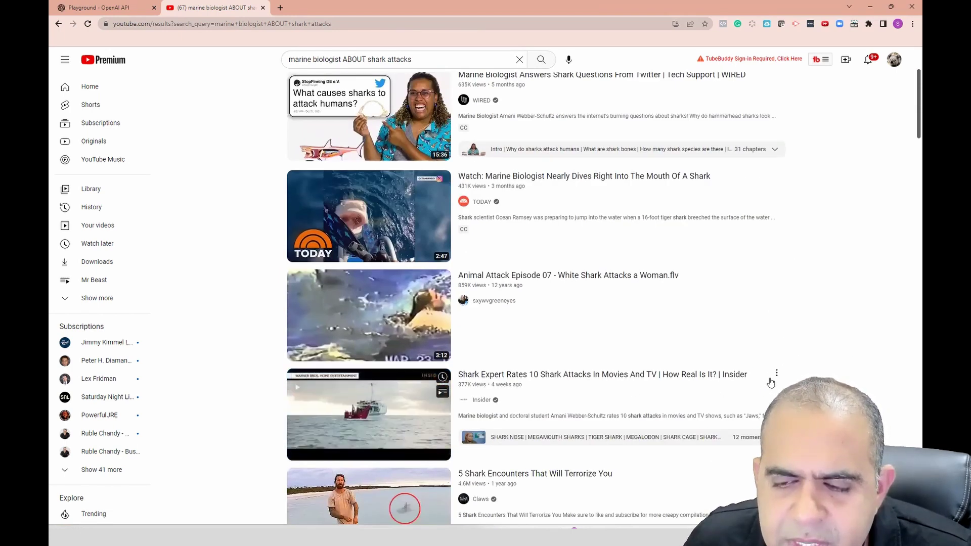
- Look further through the YouTube shark attack results, and open google.com in a new tab
scroll(817, 335, "down", 1)
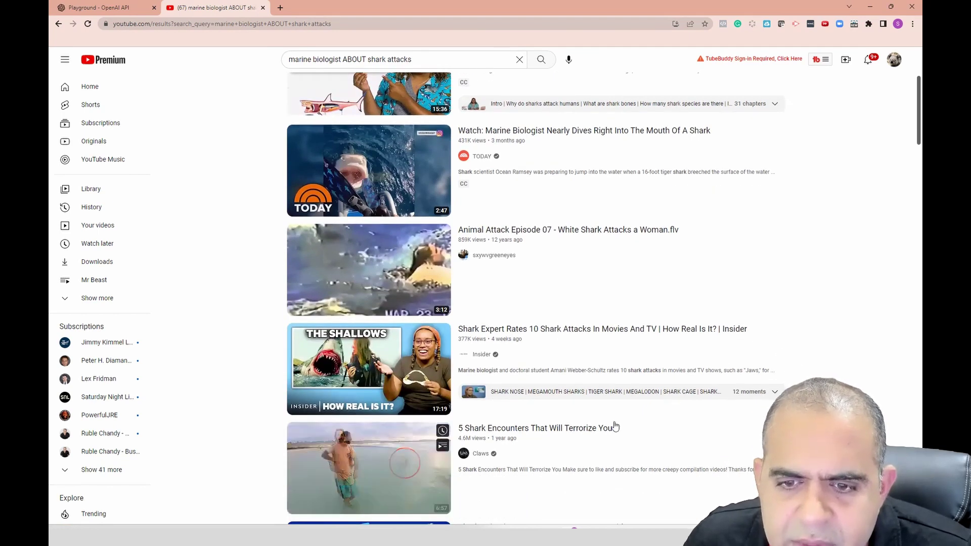
scroll(604, 449, "down", 3)
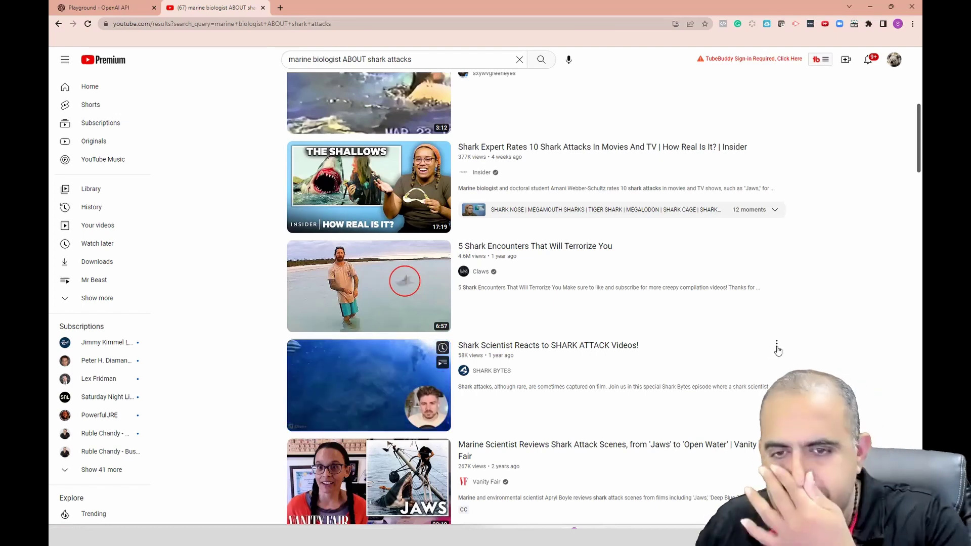
scroll(777, 348, "up", 5)
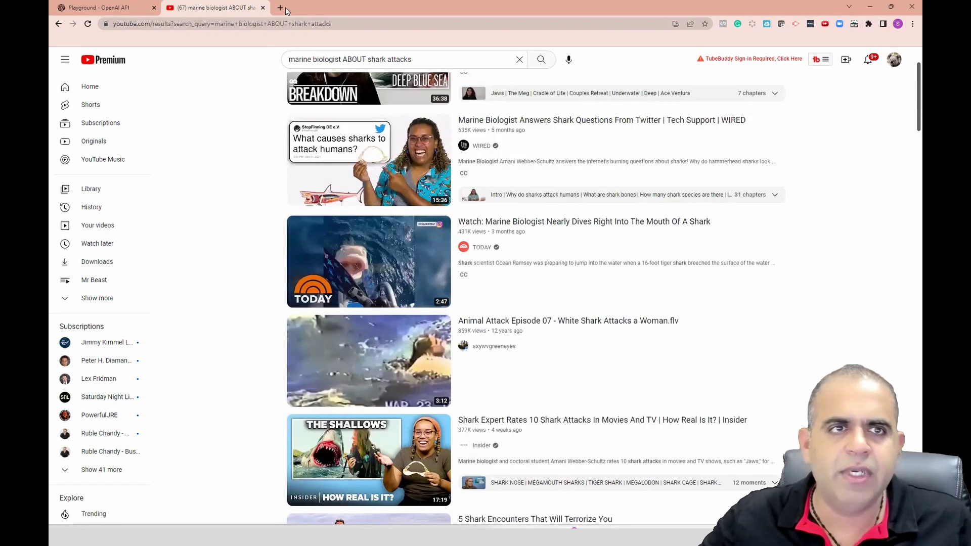
left_click(280, 8)
type("GOOgle.com")
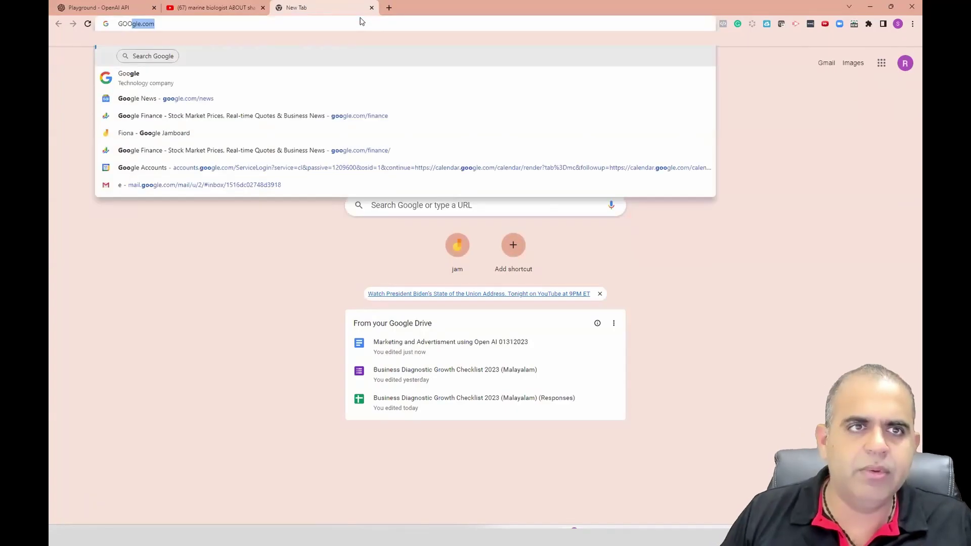
key("Return")
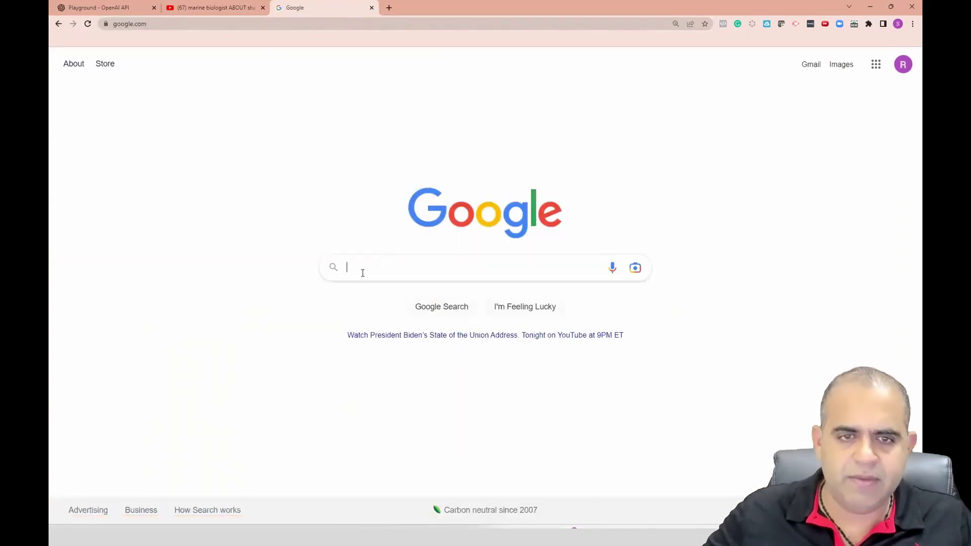
- Search Google for "ARTICLE ONB SHARK ATTACK"
left_click(362, 273)
type("S")
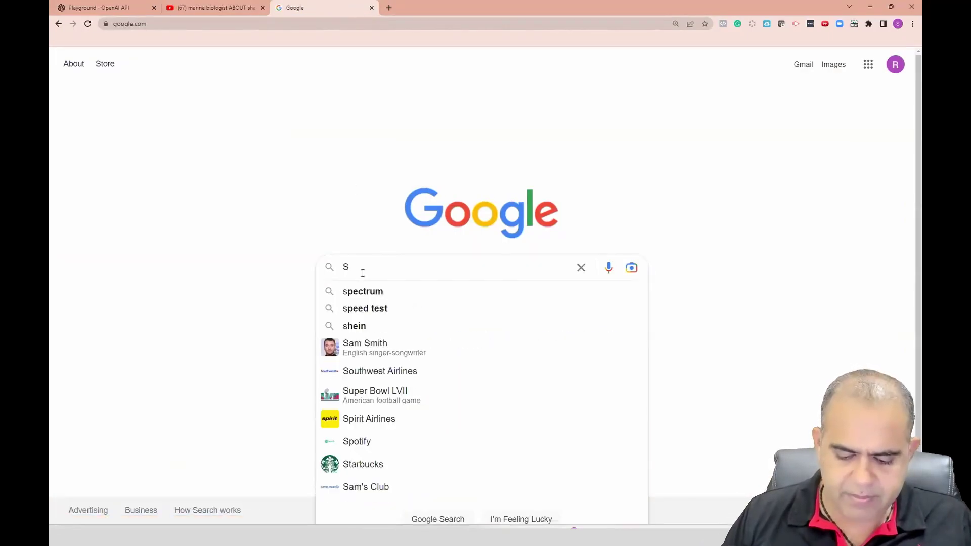
key("BackSpace")
type("ARTICLE ONB SHARK ATTA")
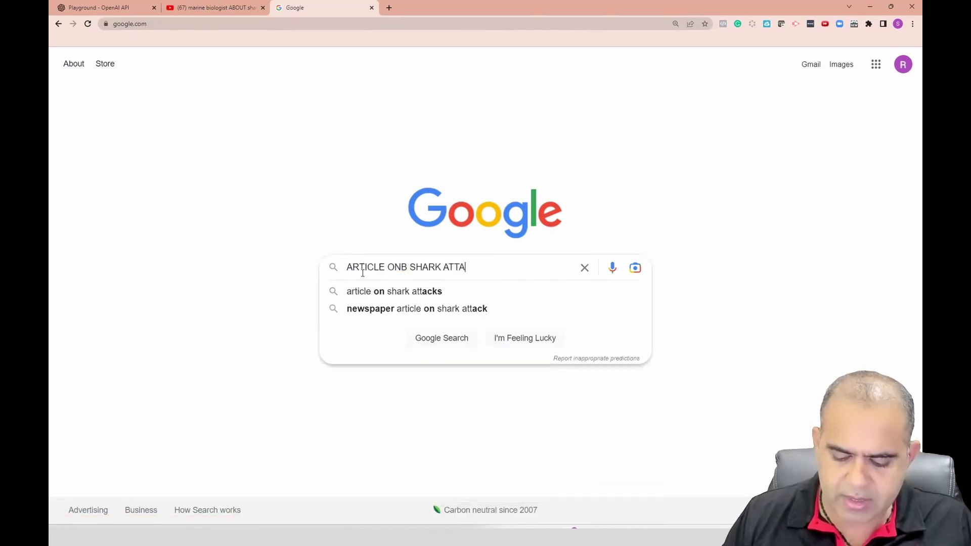
type("CK")
key("Return")
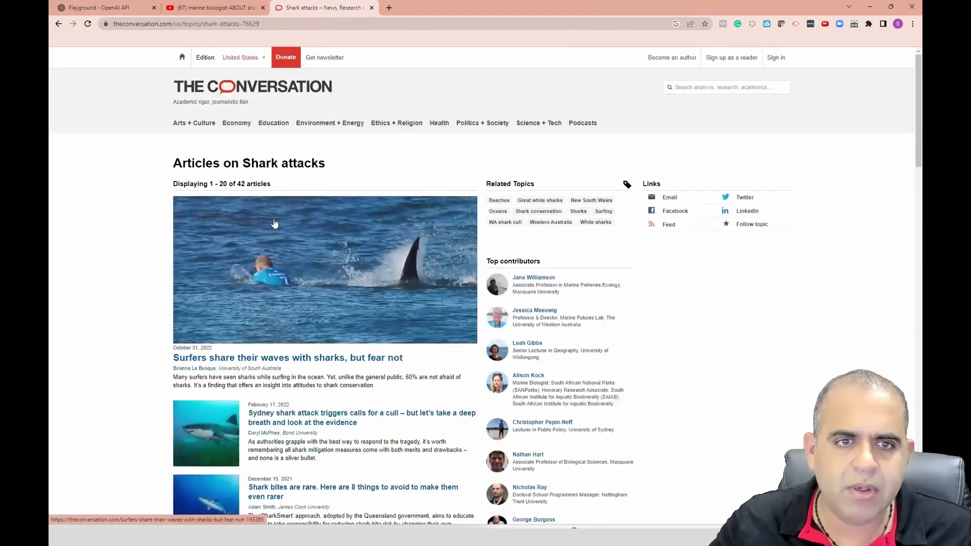
- Look through The Conversation's list of articles on shark attacks, and return to the Google results
scroll(274, 222, "down", 3)
scroll(275, 223, "down", 7)
scroll(299, 329, "up", 10)
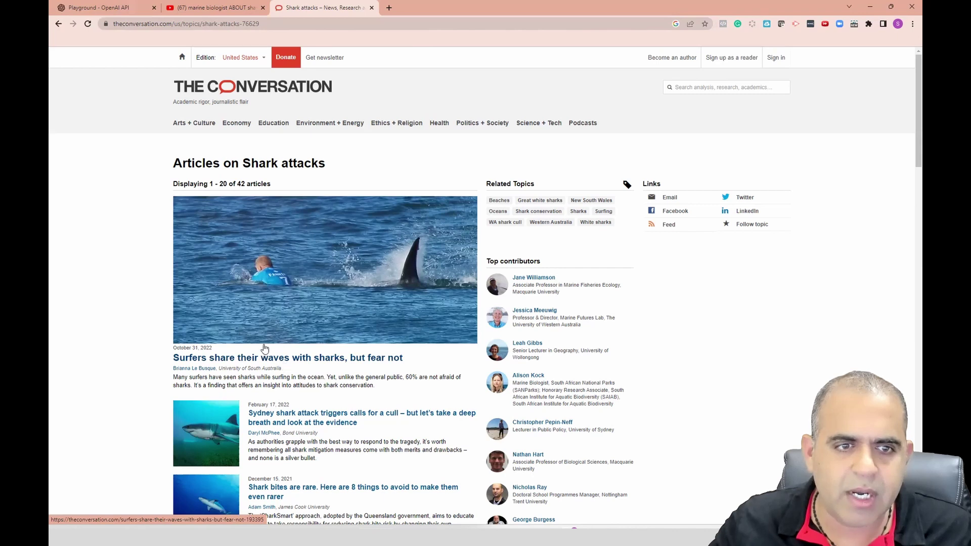
left_click(58, 24)
- Open the New York Post "Shark Attack" search result in a new tab and view it
scroll(680, 256, "down", 5)
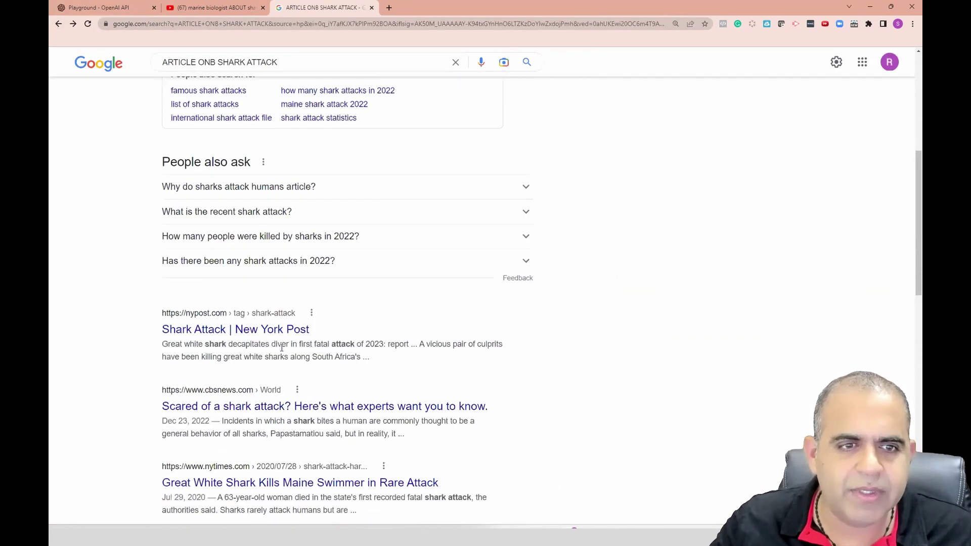
right_click(244, 333)
left_click(283, 339)
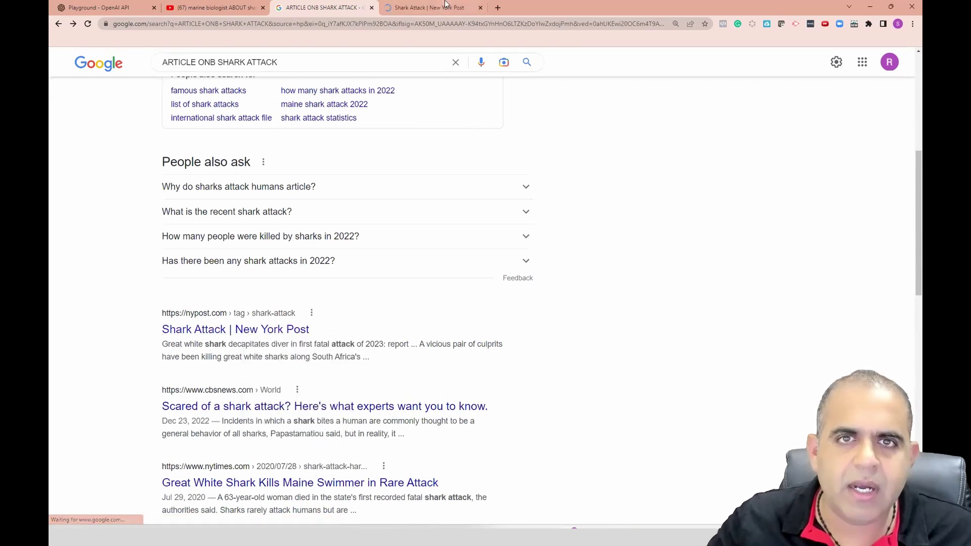
key("ctrl+Tab")
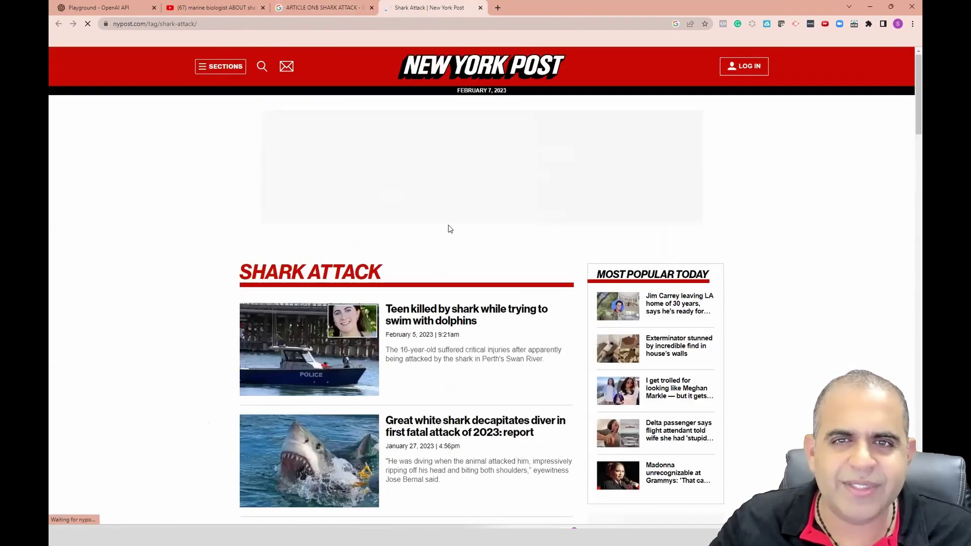
- Return to the Google results, look through them, and switch to the corrected search "ARTICLE ON SHARK ATTACK"
key("ctrl+shift+Tab")
scroll(508, 321, "down", 3)
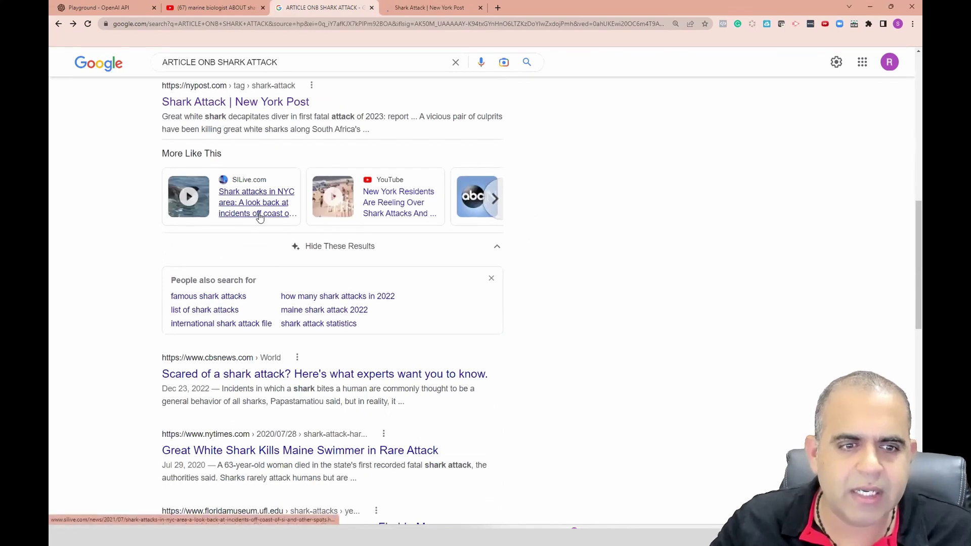
scroll(259, 217, "down", 2)
scroll(231, 147, "up", 7)
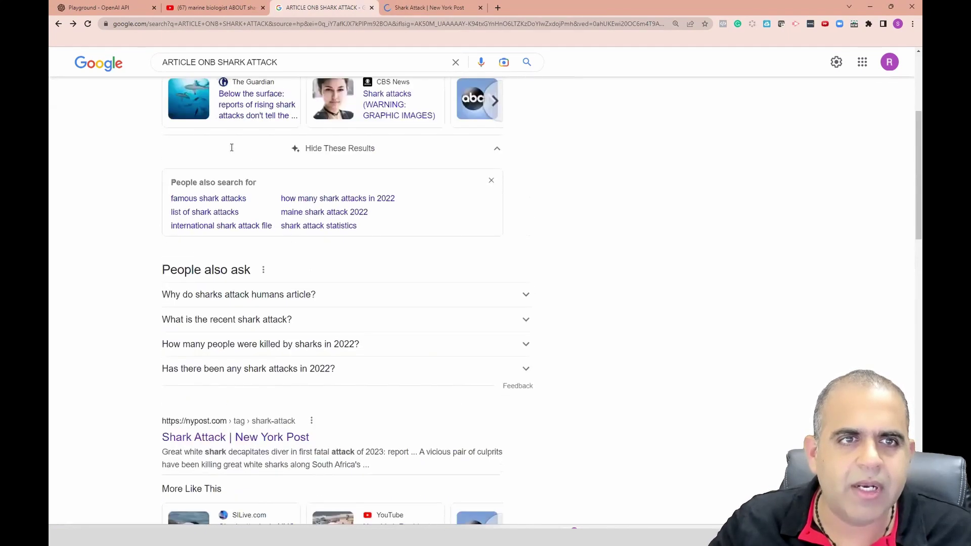
scroll(231, 147, "up", 4)
left_click(311, 160)
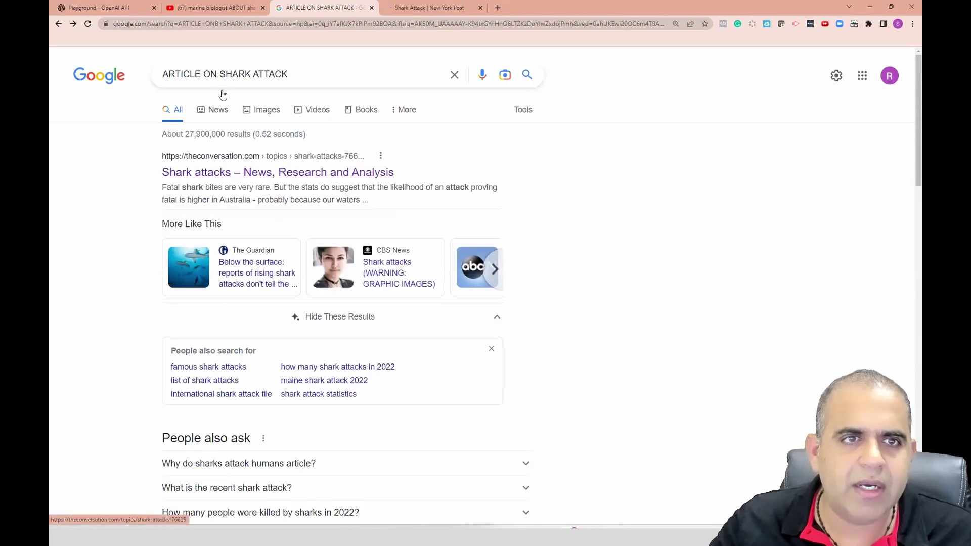
- Narrow the Google search to "SCIENTIFIC ARTICLE ON SHARK ATTACK", accepting the suggested spelling correction
left_click(163, 79)
type("SCIENFITIC")
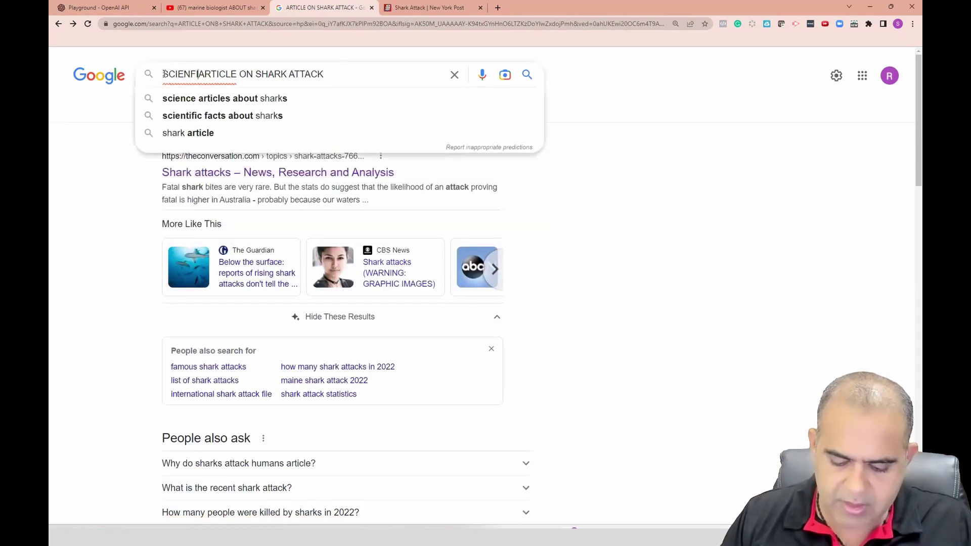
key("Return")
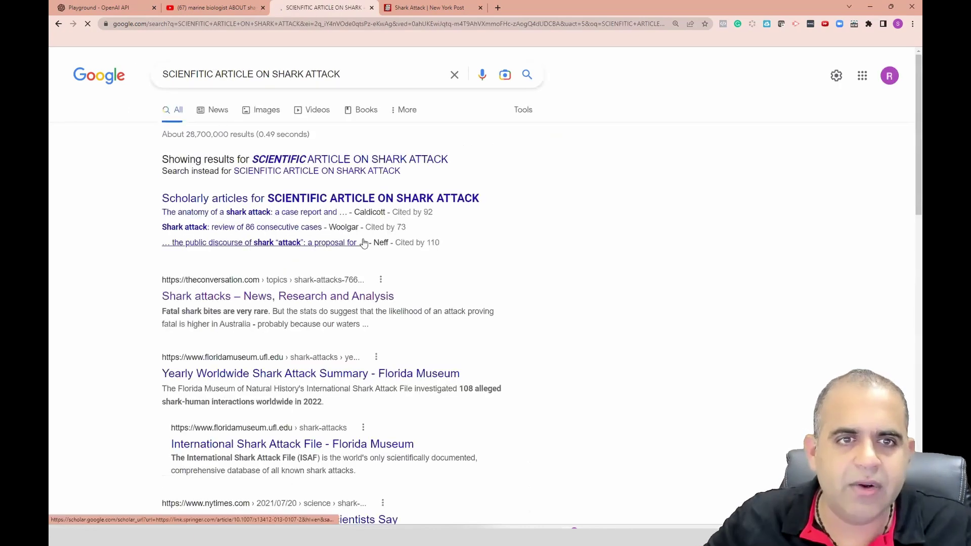
left_click(324, 157)
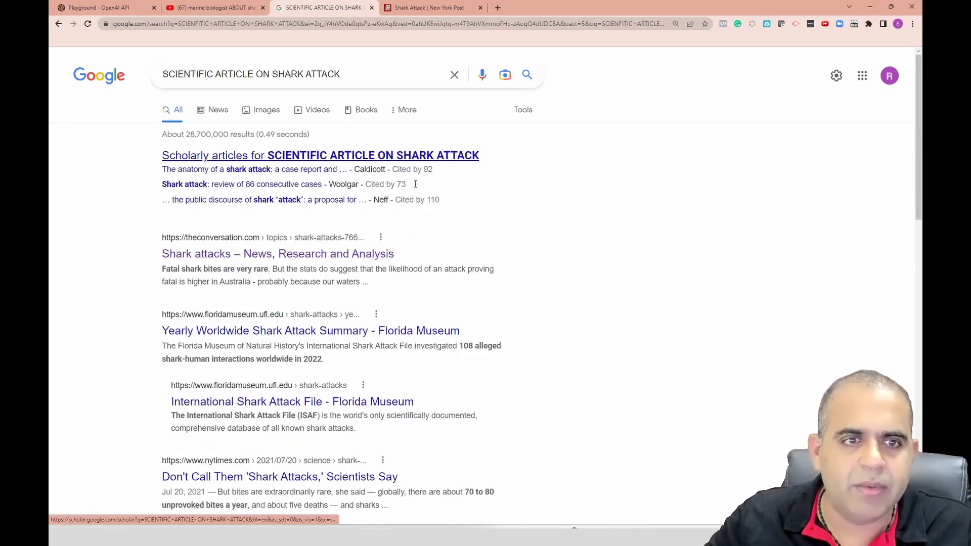
- Open the Florida Museum "Yearly Worldwide Shark Attack Summary" result in a new tab and switch to it
right_click(329, 333)
left_click(364, 342)
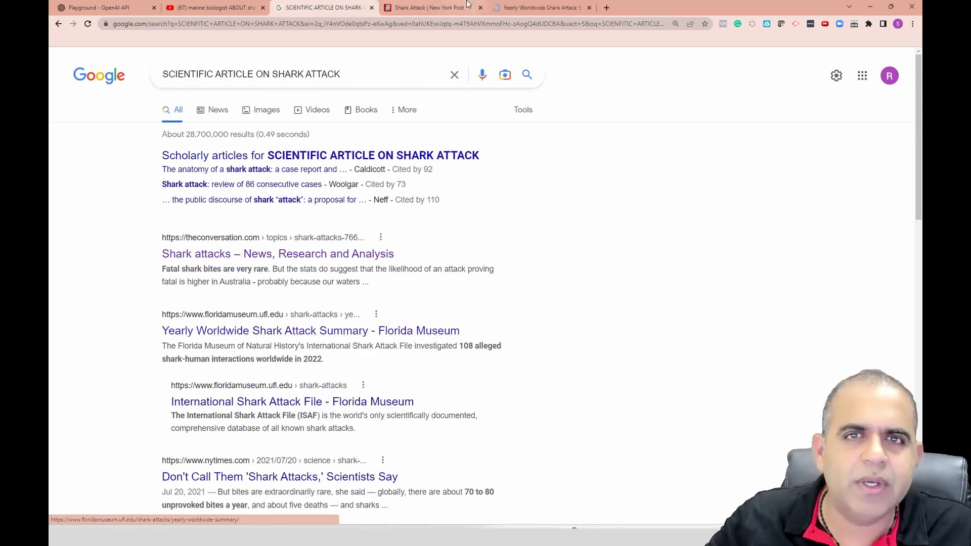
left_click(430, 7)
left_click(538, 6)
- Examine the ISAF 2022 shark attack report, including its bite definitions and the "2022 at a glance" section
scroll(403, 175, "down", 2)
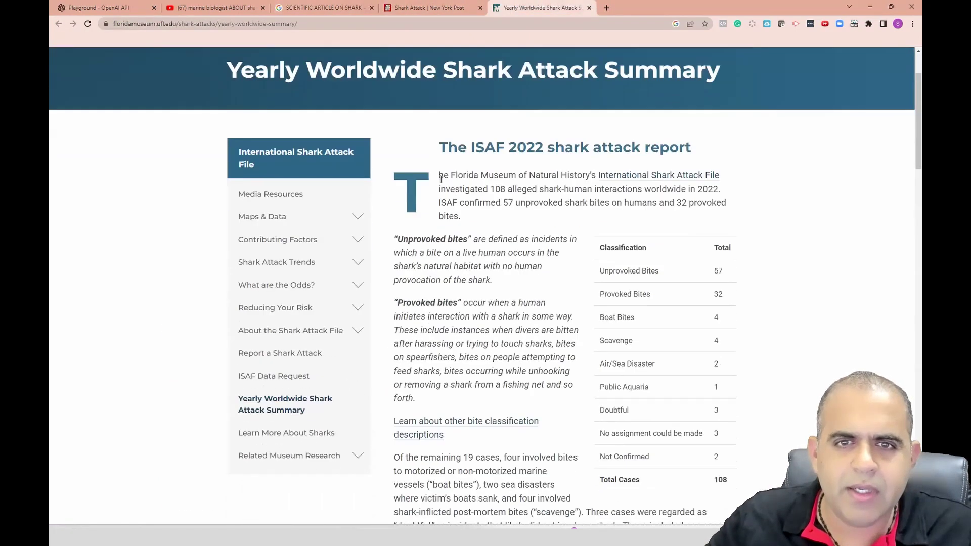
left_click_drag(402, 175, 499, 292)
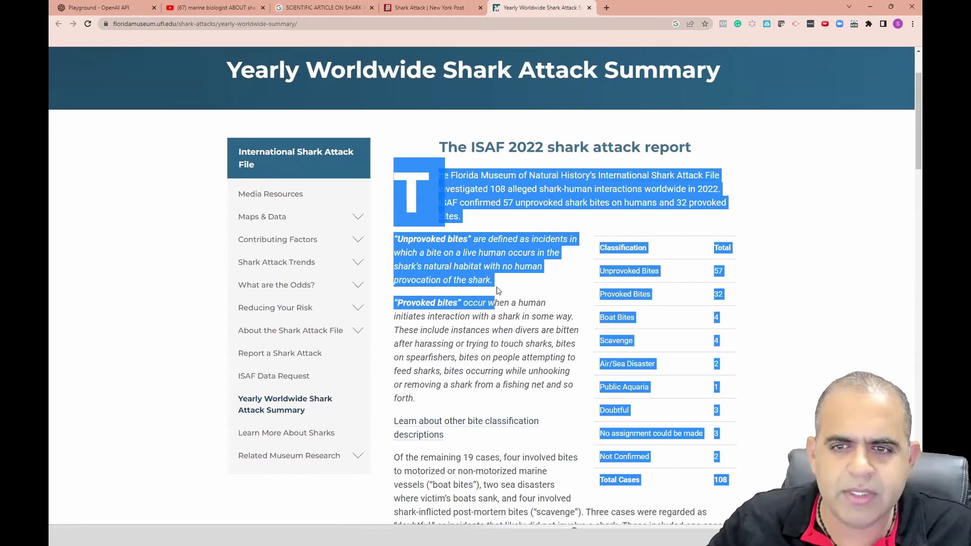
left_click(522, 293)
scroll(522, 294, "down", 3)
scroll(522, 294, "down", 4)
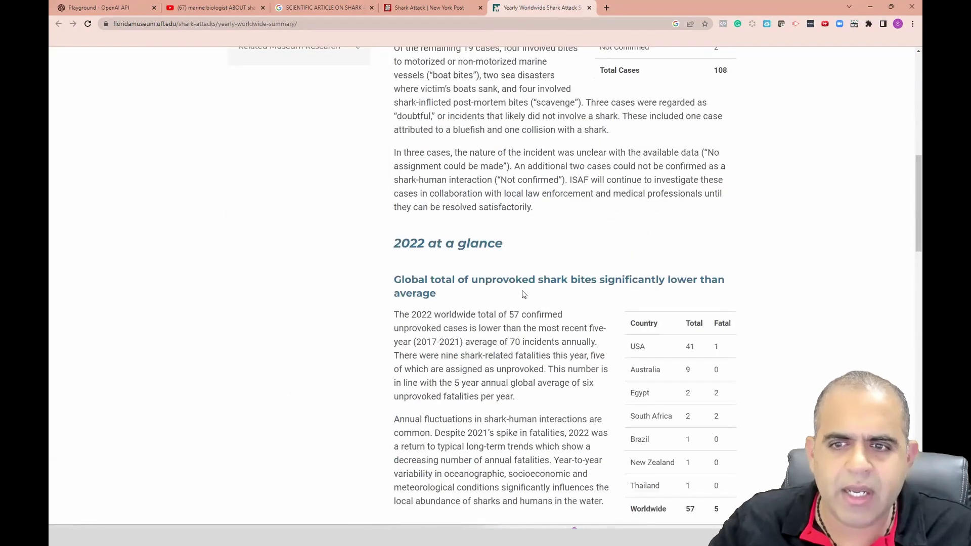
scroll(522, 291, "up", 9)
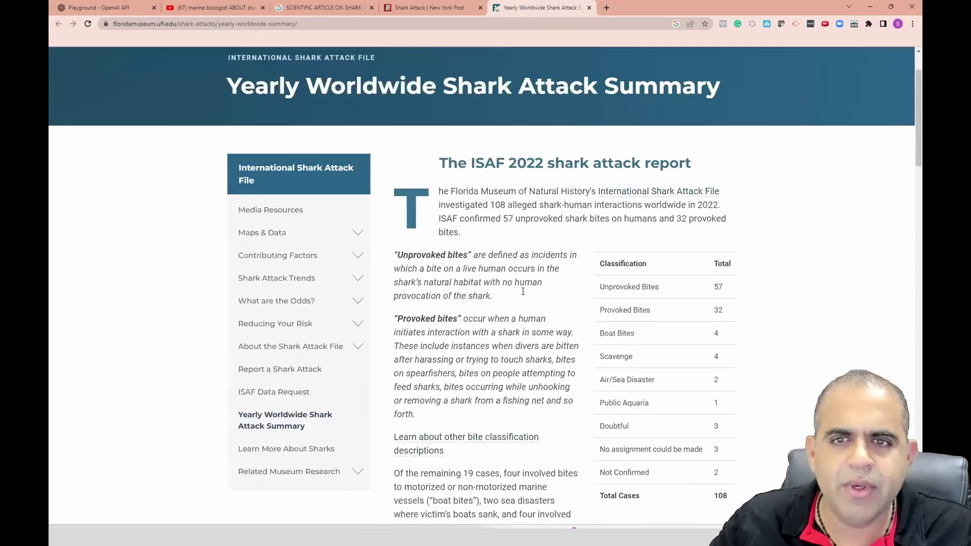
left_click_drag(438, 266, 464, 324)
left_click(464, 324)
scroll(459, 202, "down", 2)
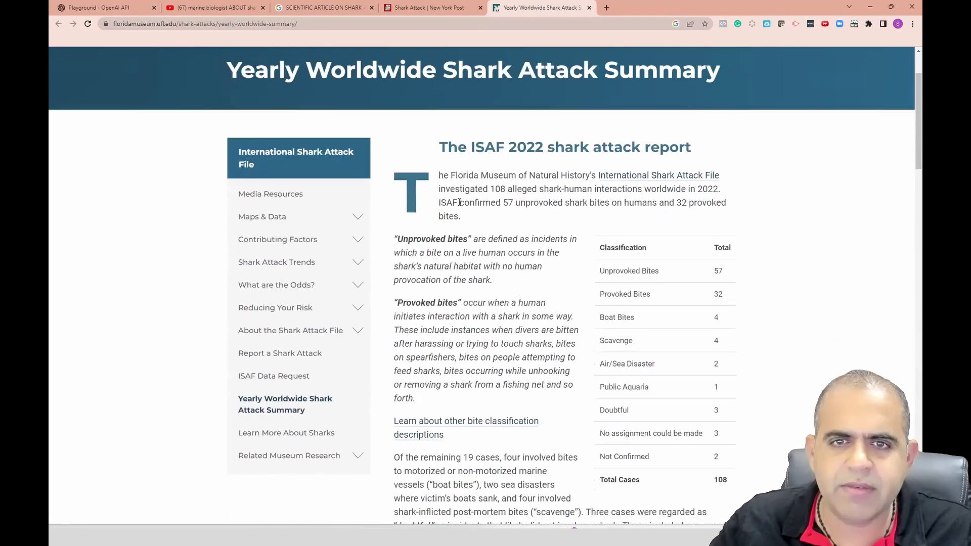
- Select and copy the report text from its opening paragraph through the closing sentence about ISAF resources
left_click_drag(463, 218, 439, 178)
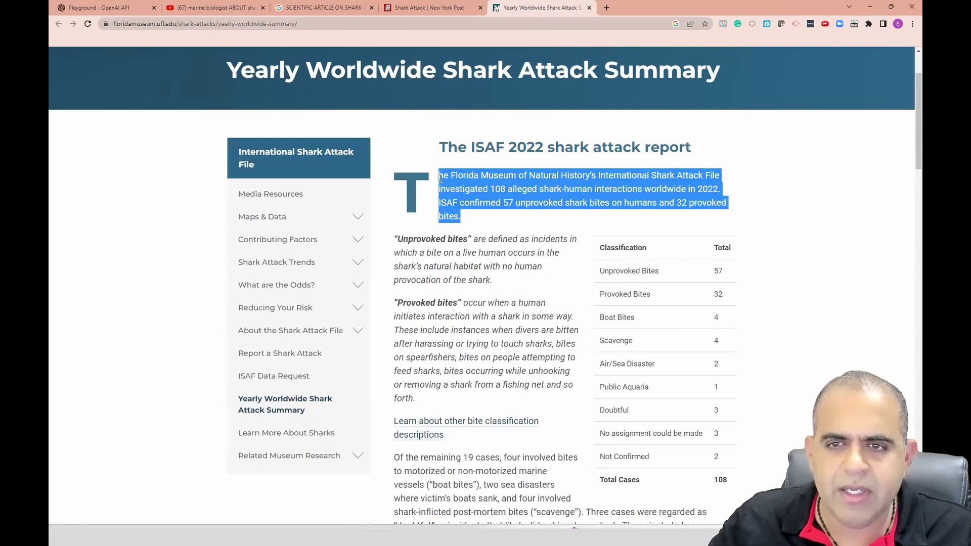
left_click_drag(479, 238, 475, 228)
left_click_drag(401, 175, 523, 227)
scroll(495, 397, "down", 1)
scroll(496, 402, "down", 9)
scroll(498, 407, "down", 14)
scroll(499, 411, "down", 5)
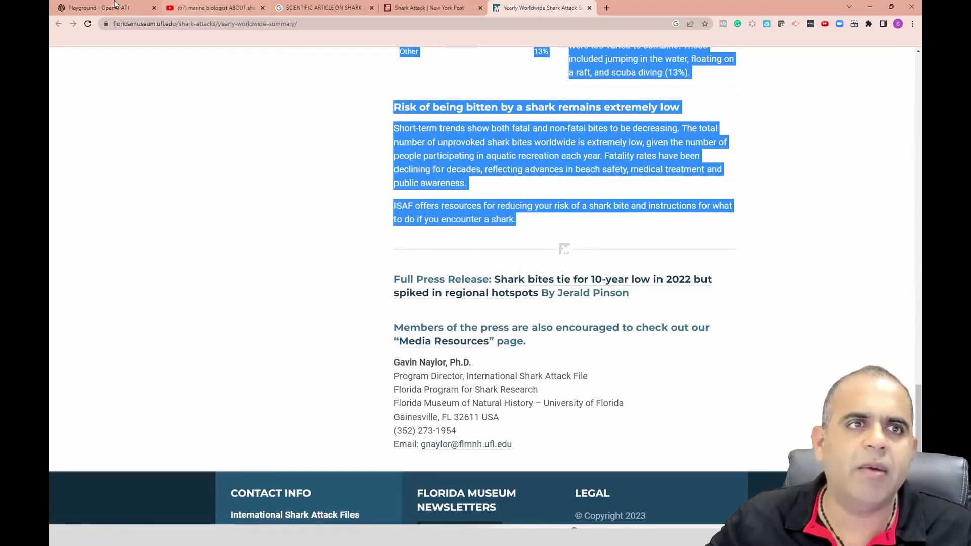
- In the Playground, replace the old prompt and article with the copied report text, leaving blank lines above it
left_click(97, 7)
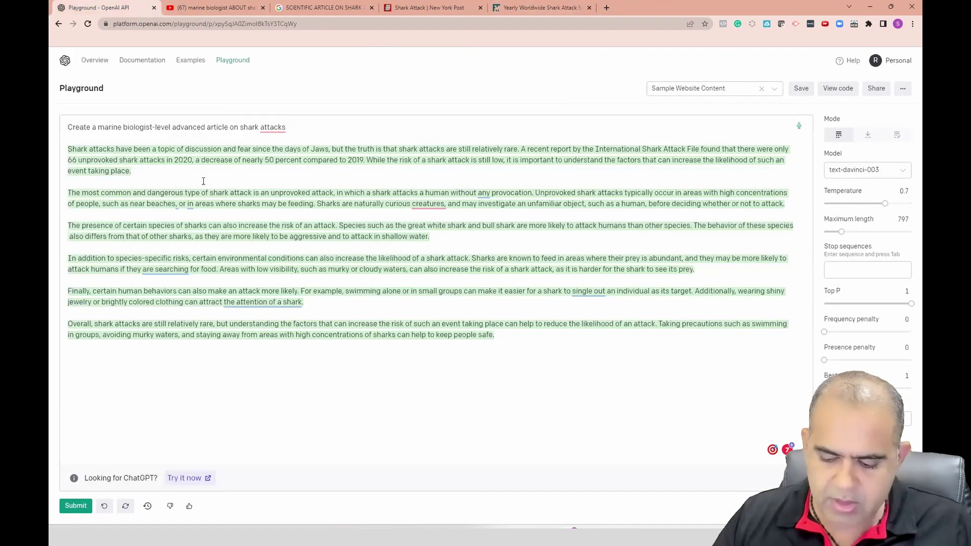
key("ctrl+a")
key("BackSpace")
key("ctrl+v")
scroll(167, 192, "up", 15)
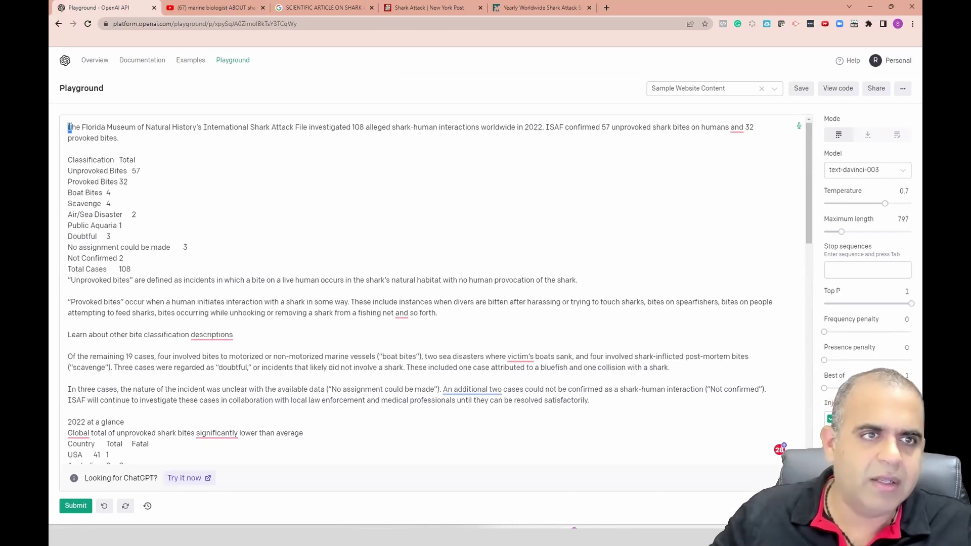
key("Return")
key("Return")
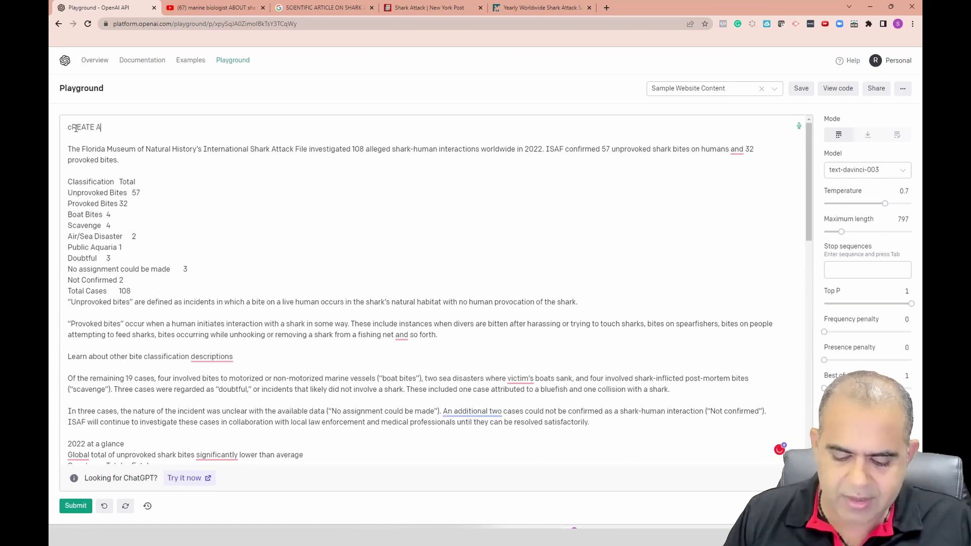
type("MMARY")
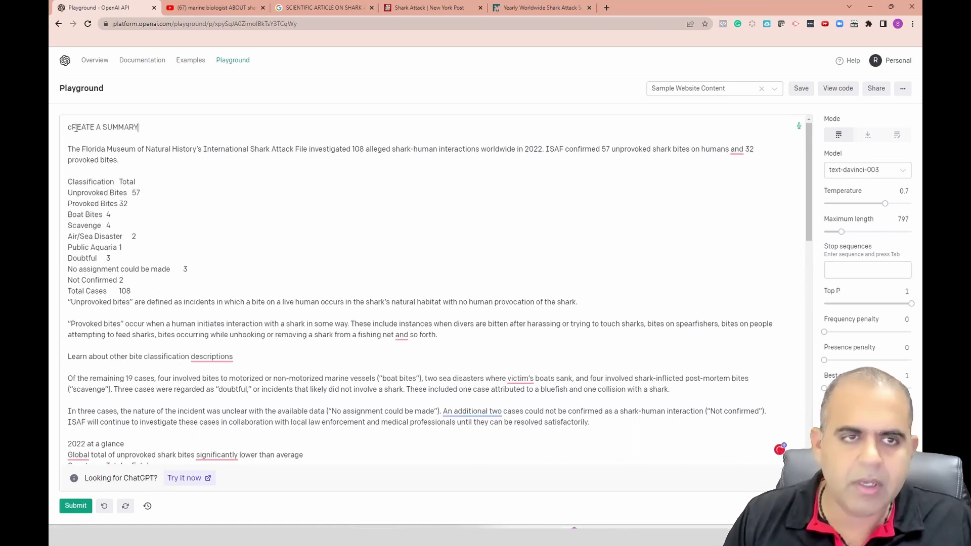
key("BackSpace")
key("BackSpace")
key("BackSpace")
key("BackSpace")
key("BackSpace")
key("BackSpace")
key("BackSpace")
key("BackSpace")
key("BackSpace")
key("BackSpace")
key("BackSpace")
key("BackSpace")
key("BackSpace")
key("BackSpace")
key("BackSpace")
key("BackSpace")
key("BackSpace")
key("BackSpace")
key("BackSpace")
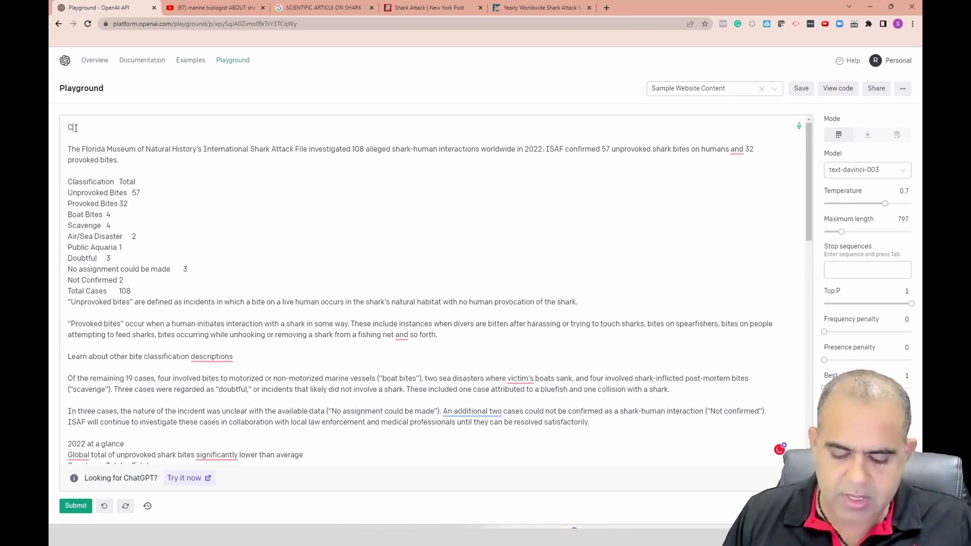
- Add "Create a Summary of the article below in less than 500 words" and "Article Content:" above the report text, and submit the prompt
type("Create a Summary of the article below.")
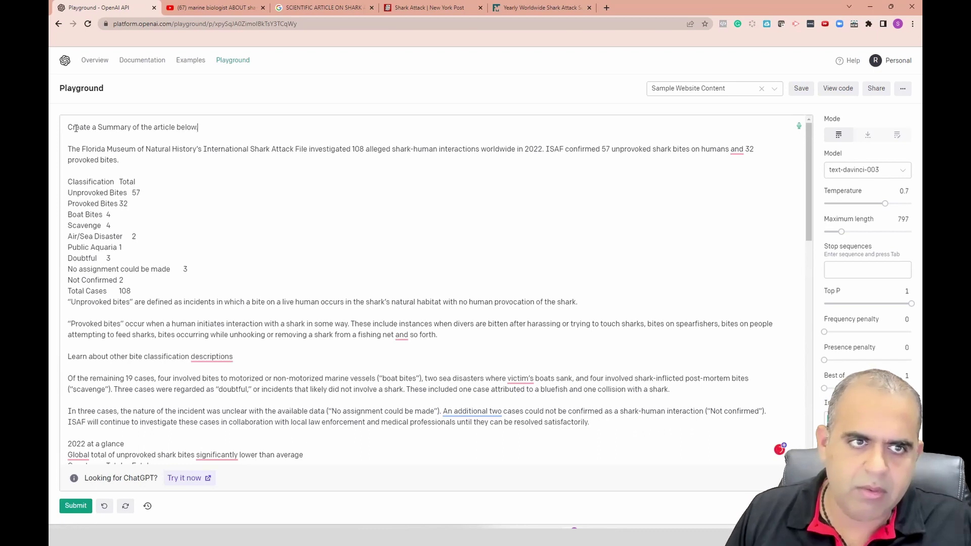
key("Return")
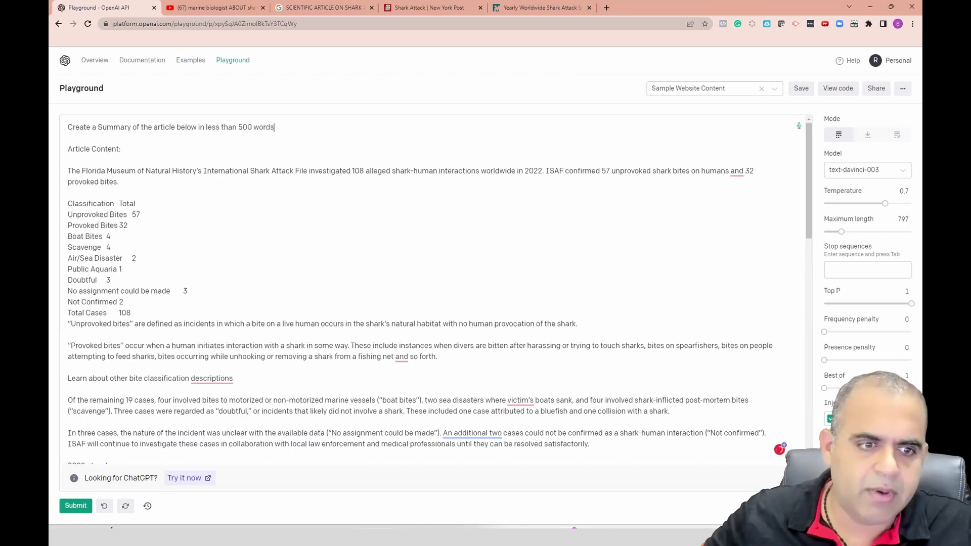
left_click(76, 508)
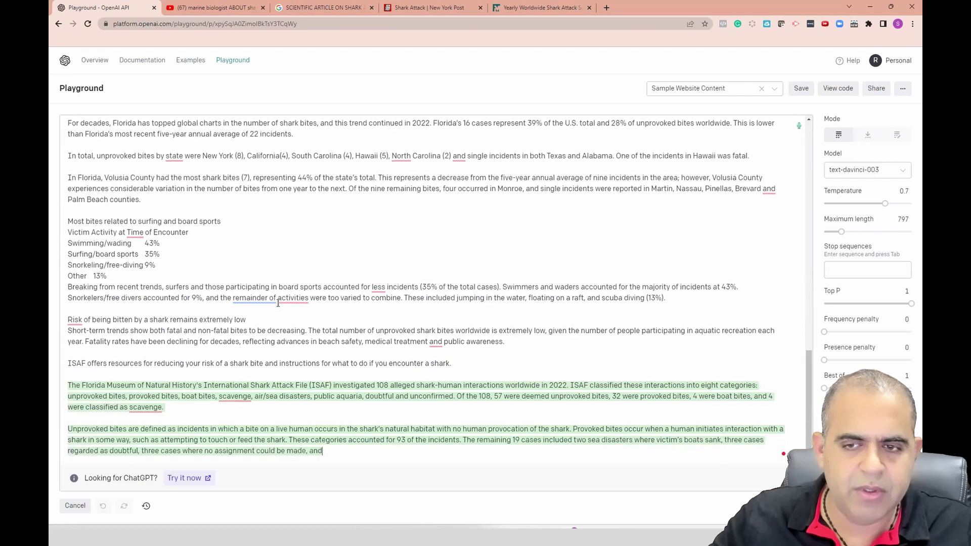
- Close the Florida Museum report and New York Post pages, returning to the Google results for the scientific article search
left_click(528, 6)
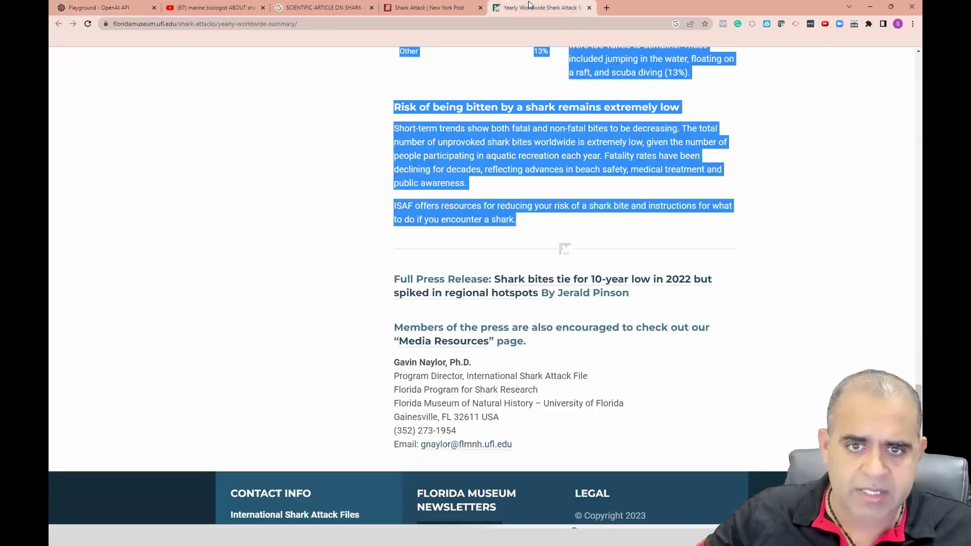
left_click(429, 7)
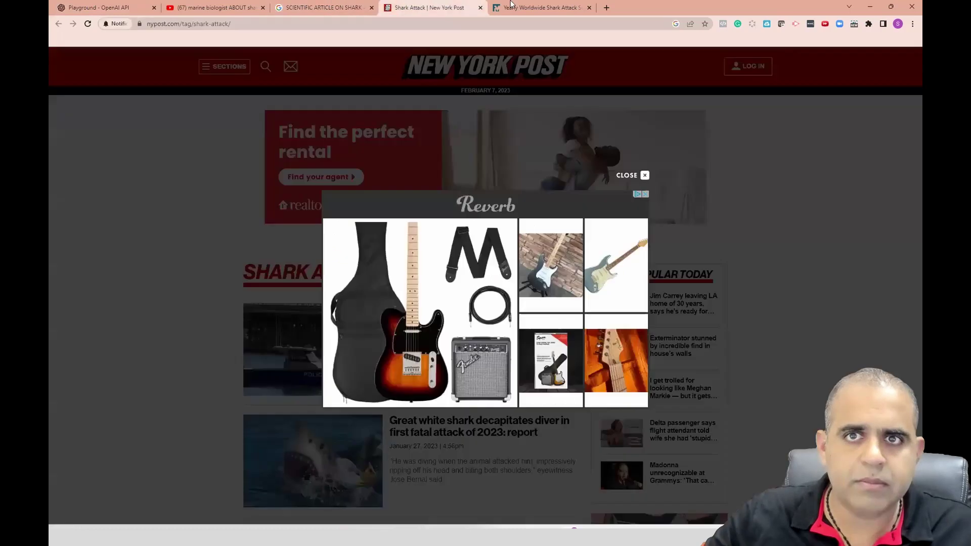
left_click(511, 5)
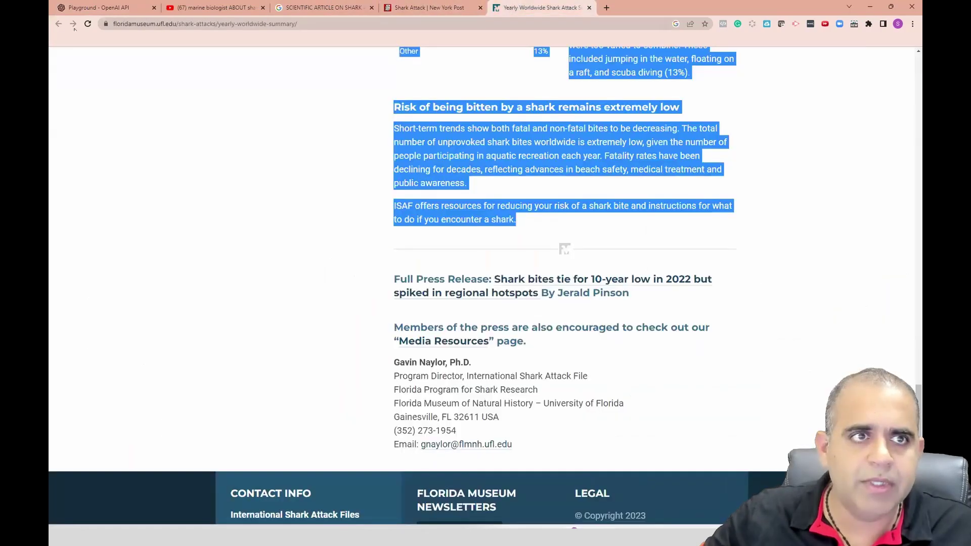
left_click(589, 8)
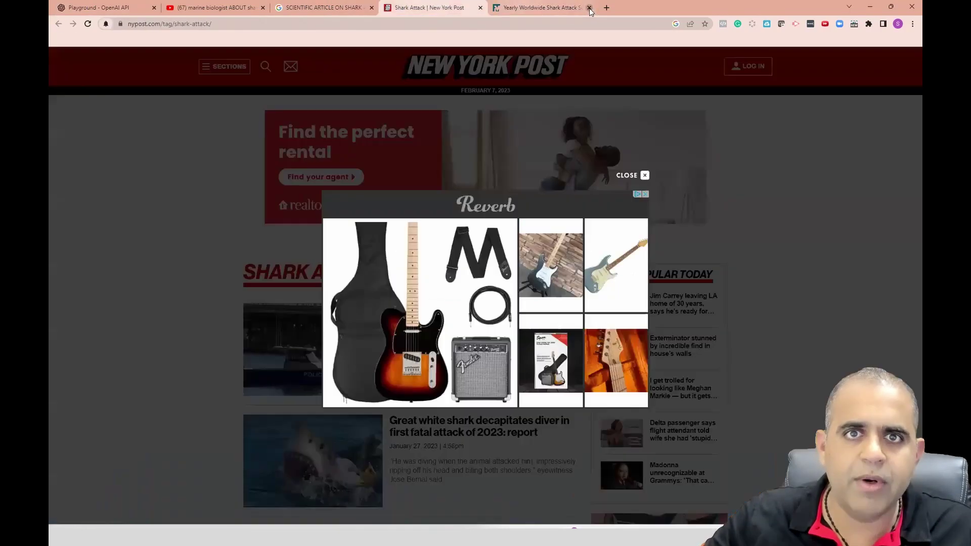
left_click(339, 9)
left_click(472, 10)
left_click(481, 7)
- Open the New York Times result "Don't Call Them 'Shark Attacks,' Scientists Say" separately and switch to it
scroll(632, 204, "down", 3)
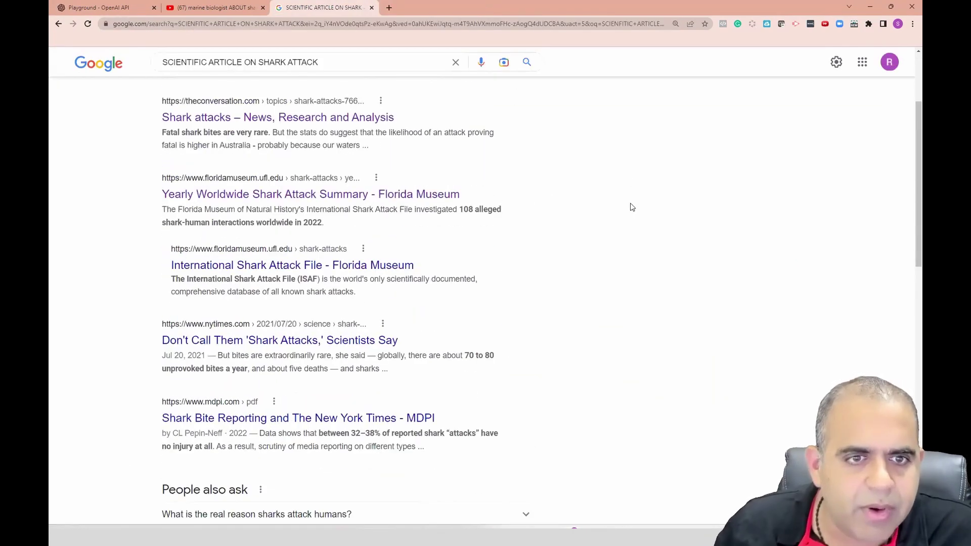
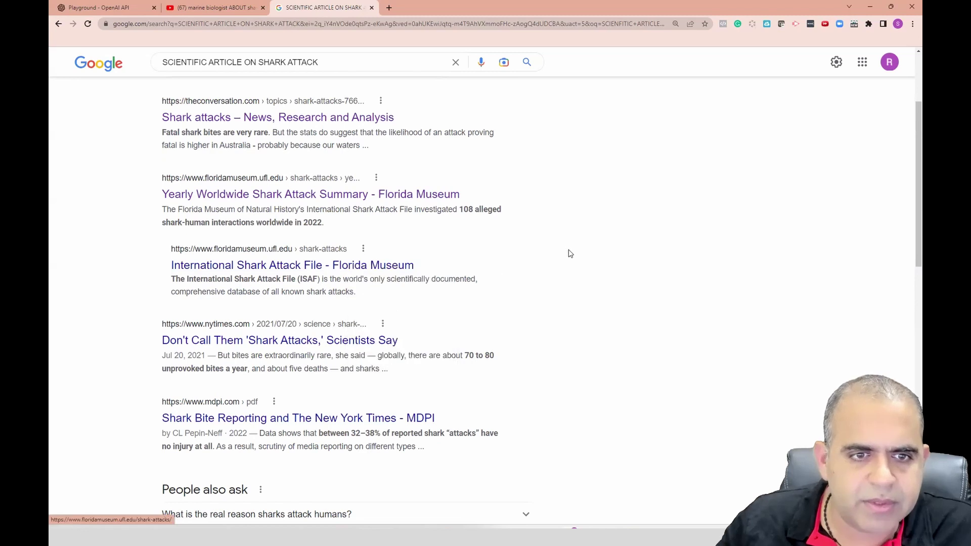
right_click(283, 348)
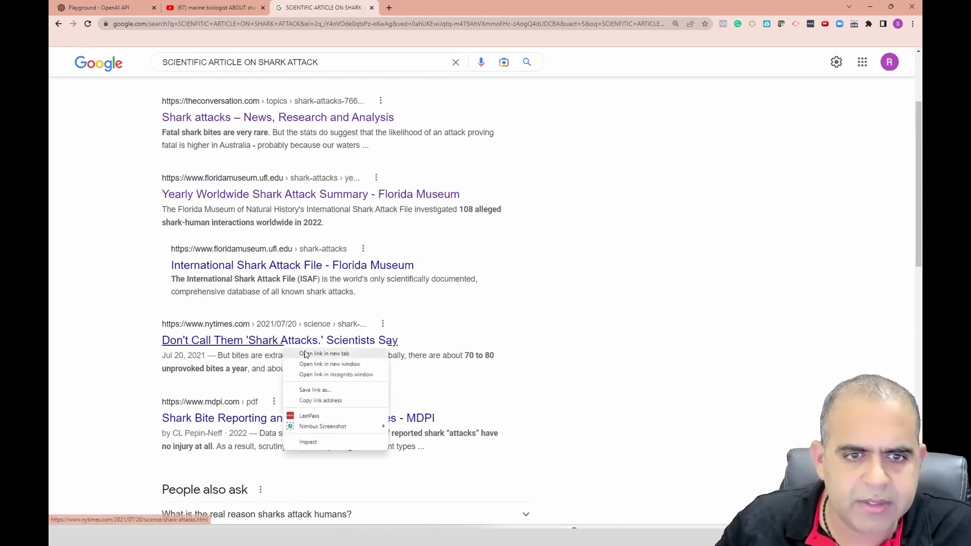
left_click(307, 356)
left_click(445, 6)
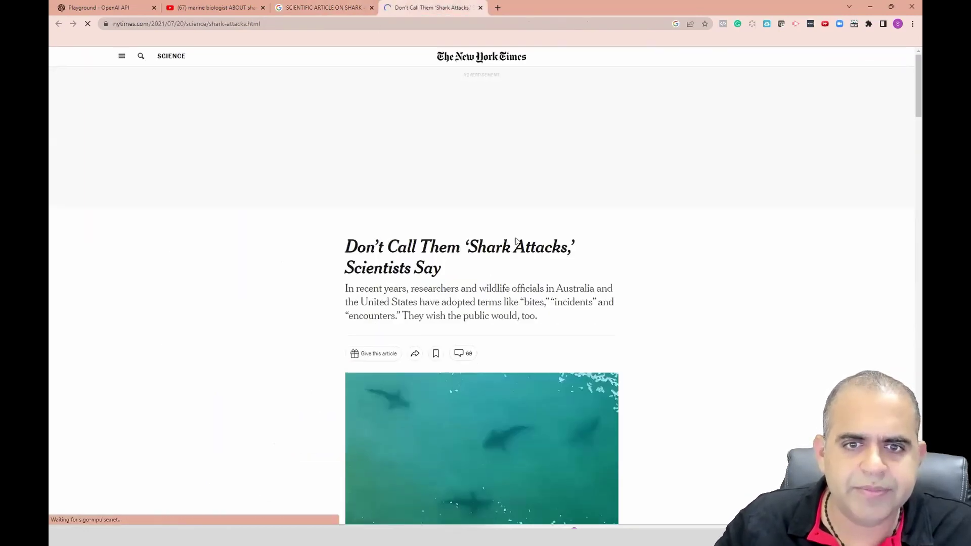
- Look over the New York Times article and select its opening paragraphs, from "On the beaches of Western Australia" through "pressure from activists."
scroll(518, 239, "down", 5)
scroll(518, 239, "up", 5)
scroll(518, 240, "down", 8)
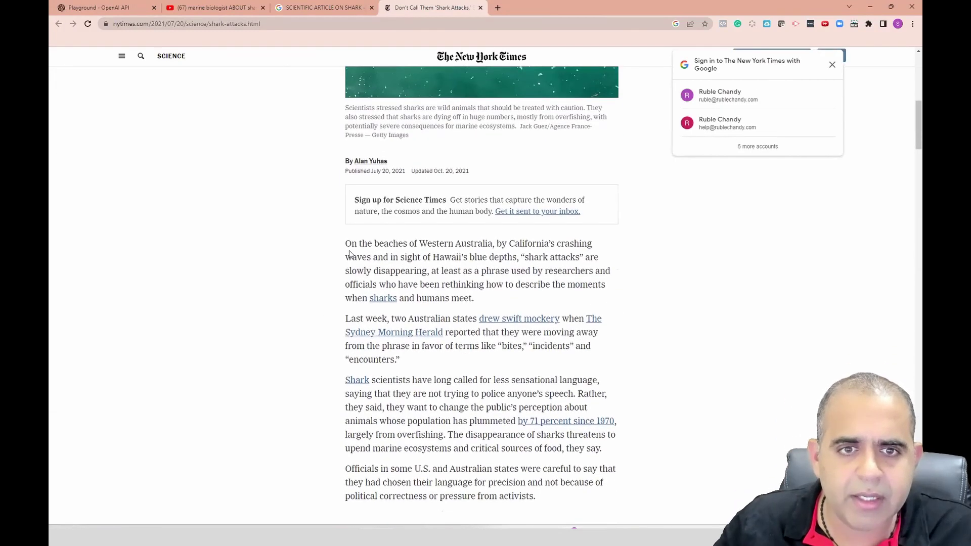
left_click_drag(348, 241, 541, 179)
scroll(385, 296, "down", 4)
scroll(405, 298, "down", 3)
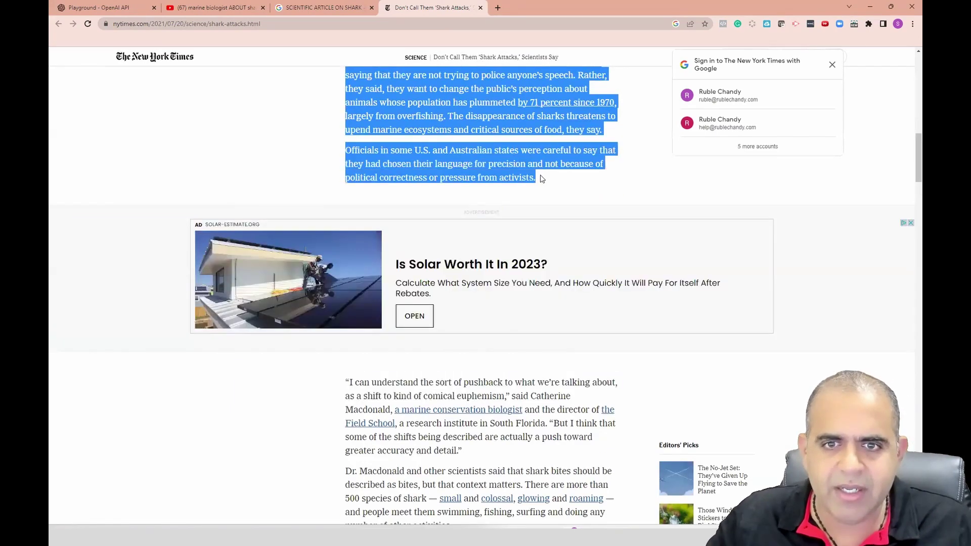
- In the Playground, highlight the generated summary and update the current preset with "Shark Attack 1" as both name and description
left_click(117, 5)
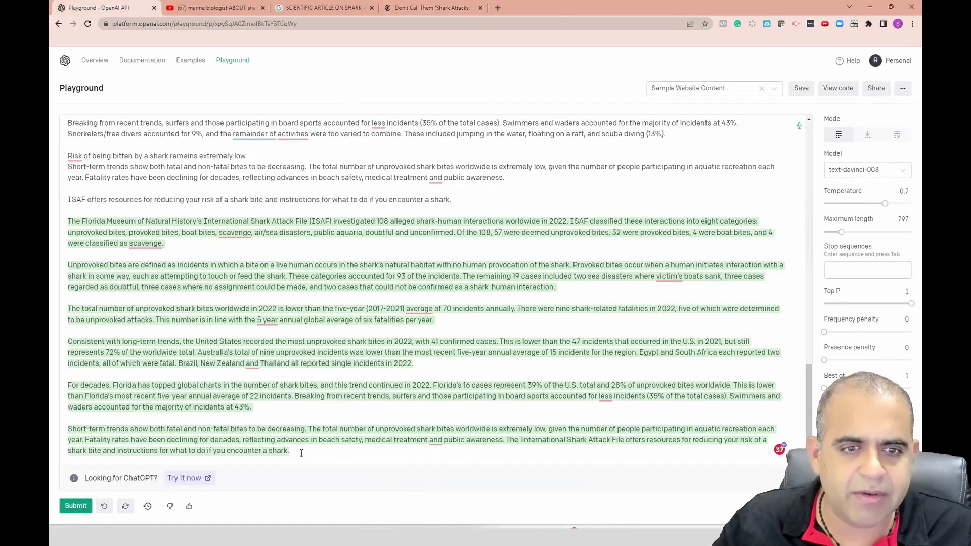
left_click_drag(289, 450, 65, 224)
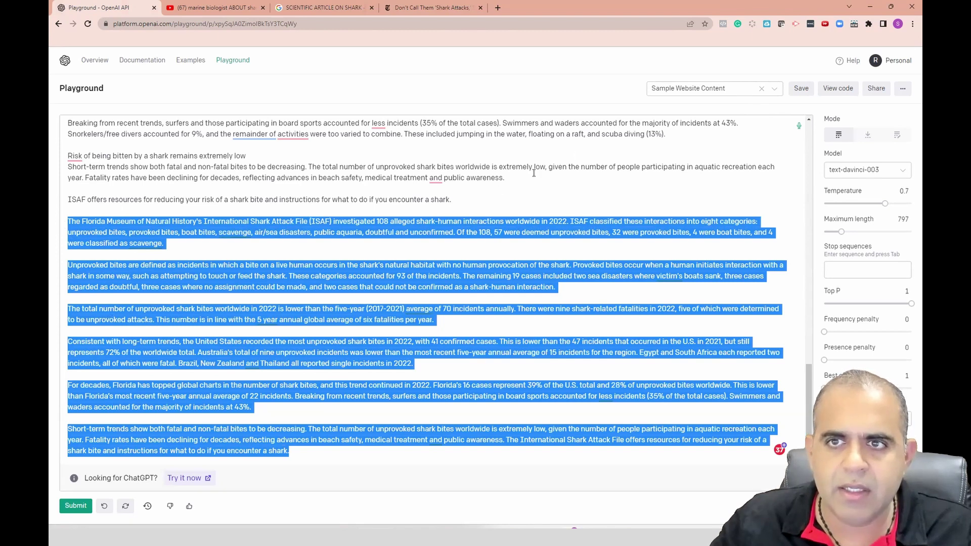
left_click(800, 89)
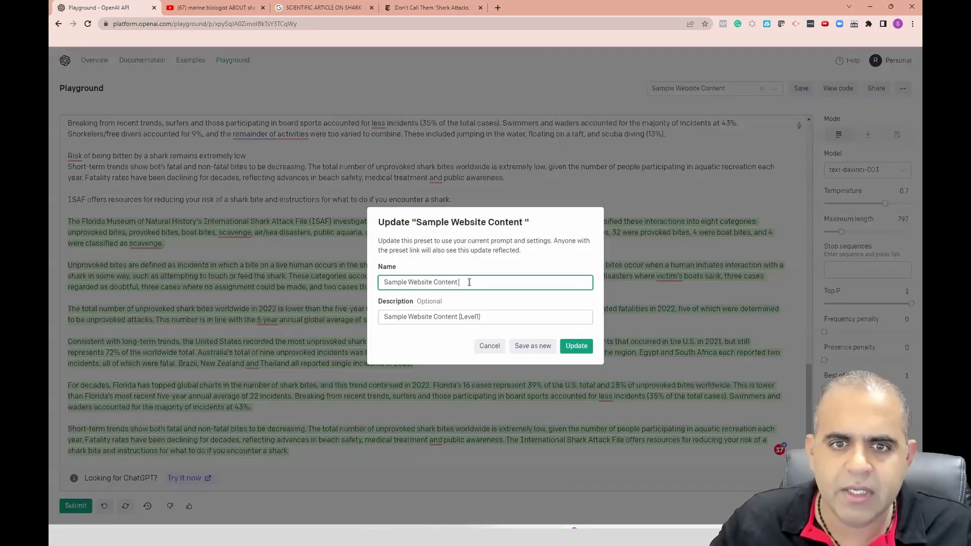
left_click_drag(468, 283, 376, 290)
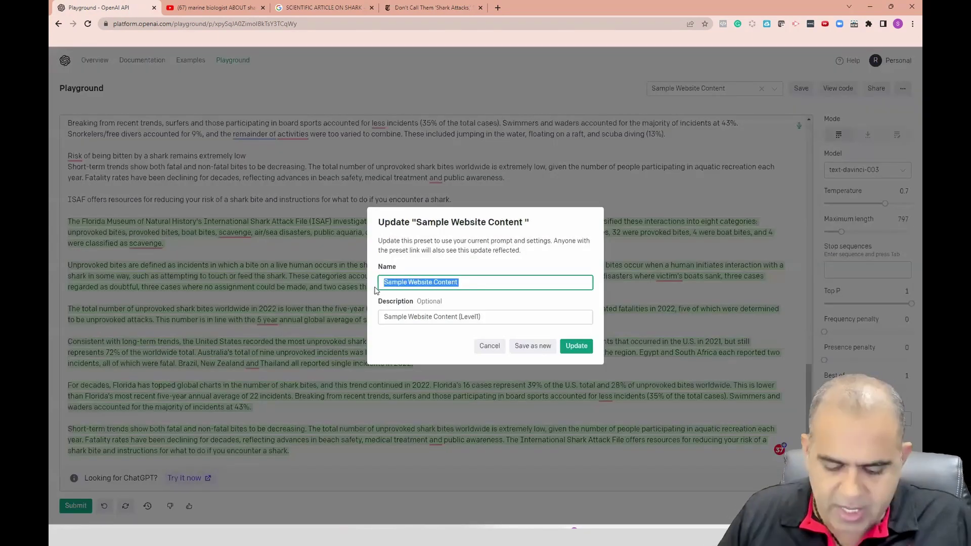
type("Shark Attack1")
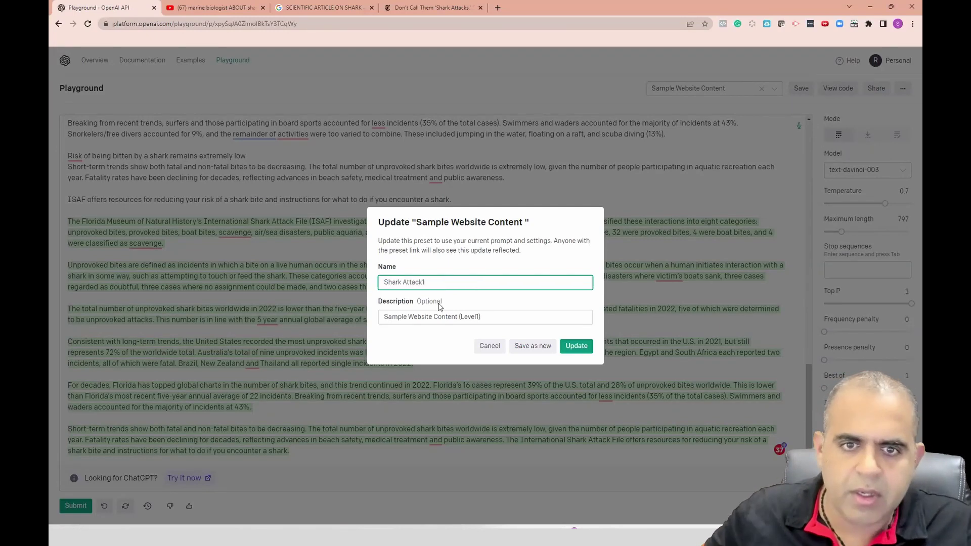
left_click(446, 317)
key("ctrl+a")
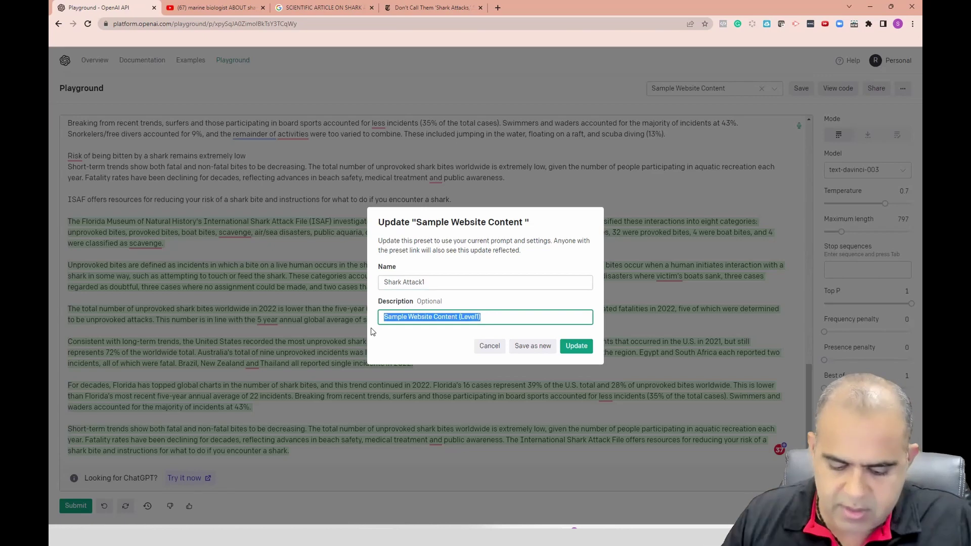
type("Shark Attack 2")
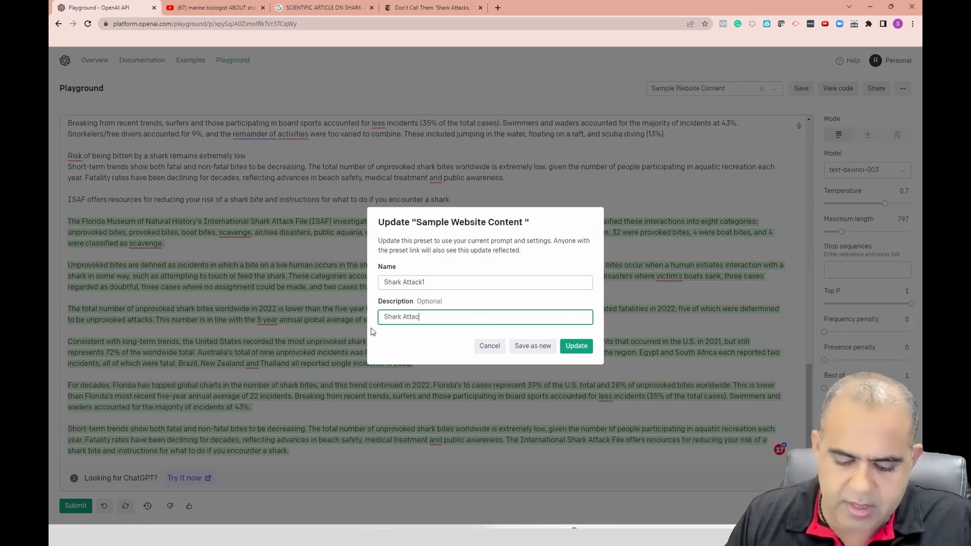
left_click(424, 284)
left_click(437, 317)
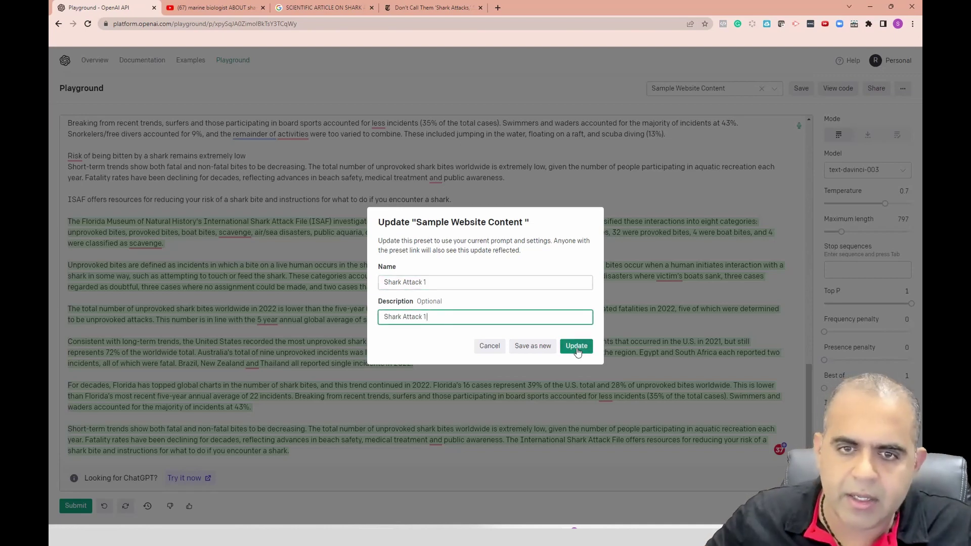
left_click(576, 346)
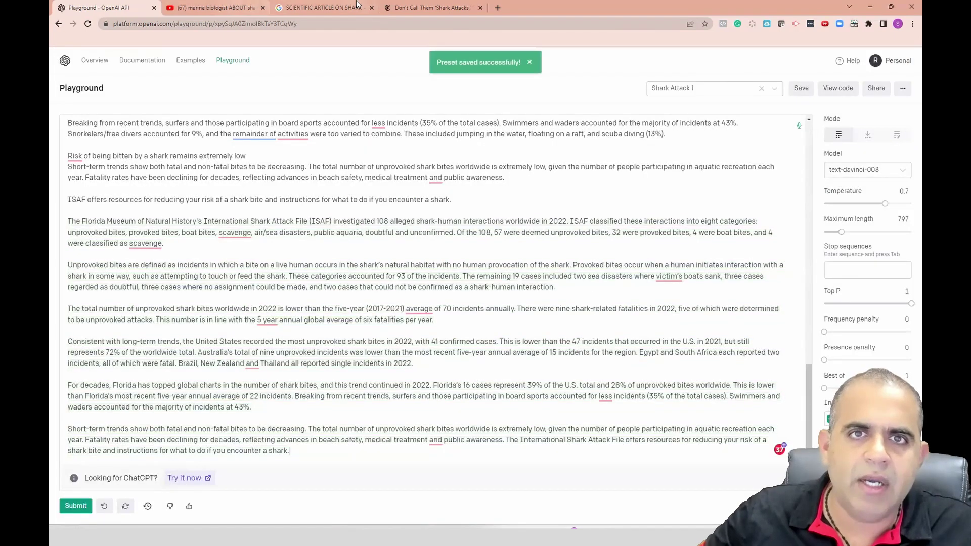
- Copy the selected opening paragraphs of the New York Times article and replace everything below "Article Content:" in the Playground with them
left_click(424, 9)
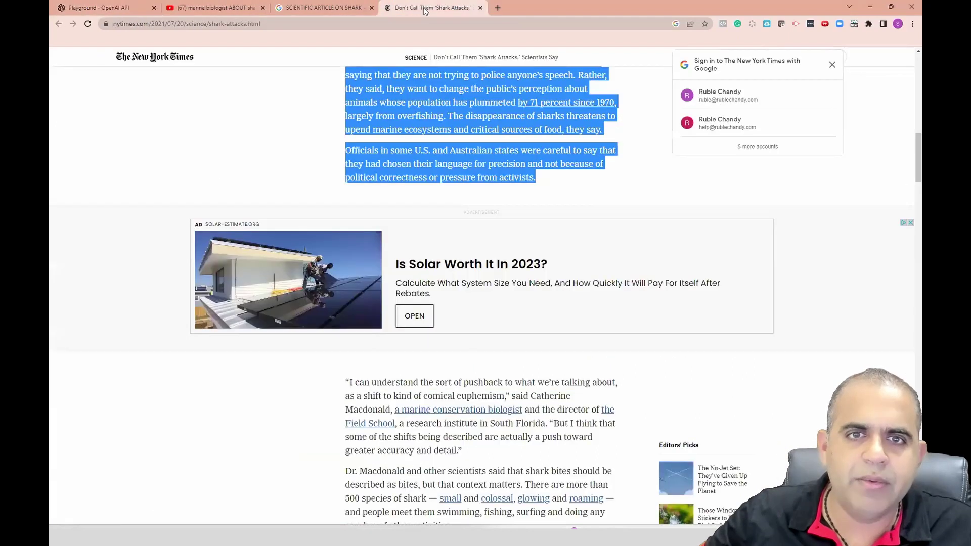
right_click(440, 91)
left_click(455, 99)
left_click(96, 8)
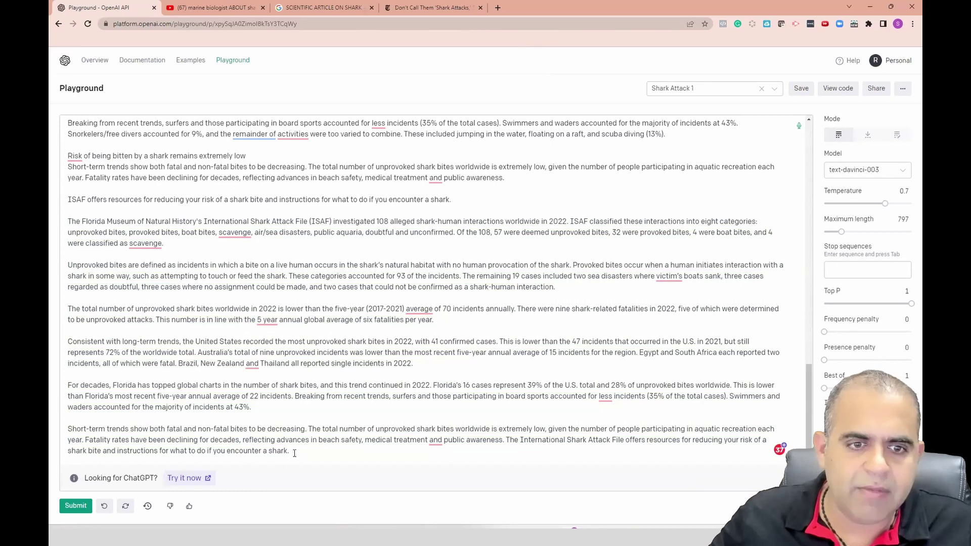
left_click_drag(231, 338, 67, 171)
key("BackSpace")
type("On the beaches of Western Australia, by California’s crashing waves and in sight of Hawaii’s blue depths, \"shark attacks\" are slowly disappearing, at least as a phrase used by researchers and officials who have been rethinking how to describe the moments when sharks and humans meet.  Last week, two Australian states drew swift mockery when The Sydney Morning Herald reported that they were moving away from the phrase in favor of terms like \"bites,\" \"incidents\" and \"encounters.\"  Shark scientists have long called for less sensational language, saying that they are not trying to police anyone’s speech. Rather, they said, they want to change the public’s perception about animals whose population has plummeted by 71 percent since 1970, largely from overfishing. The disappearance of sharks threatens to upend marine ecosystems and critical sources of food, they say.  Officials in some U.S. and Australian states were careful to say that they had chosen their language for precision and not because of political correctness or pressure from activists.")
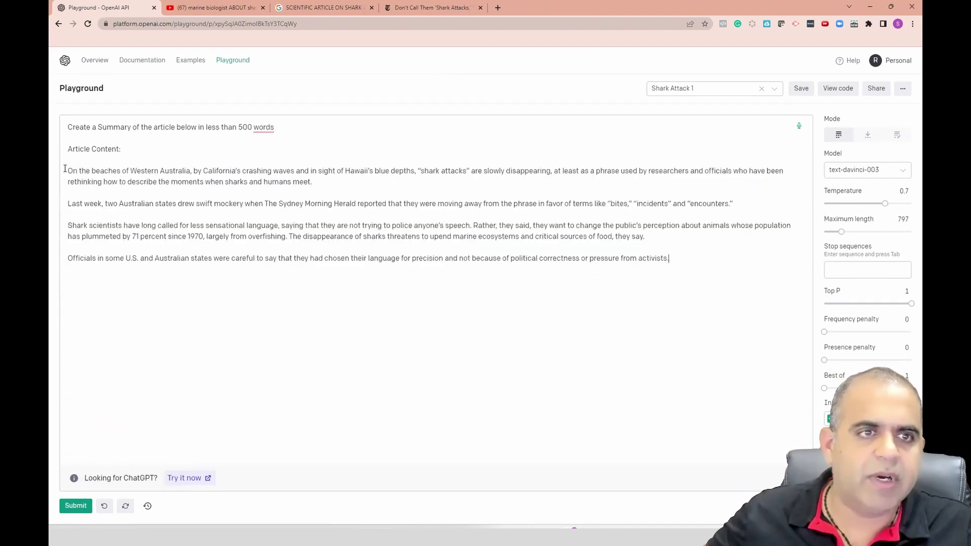
- Copy the article's next two paragraphs, from "I can understand" through "number of other activities," and append them to the Playground prompt
left_click(415, 6)
scroll(350, 152, "down", 8)
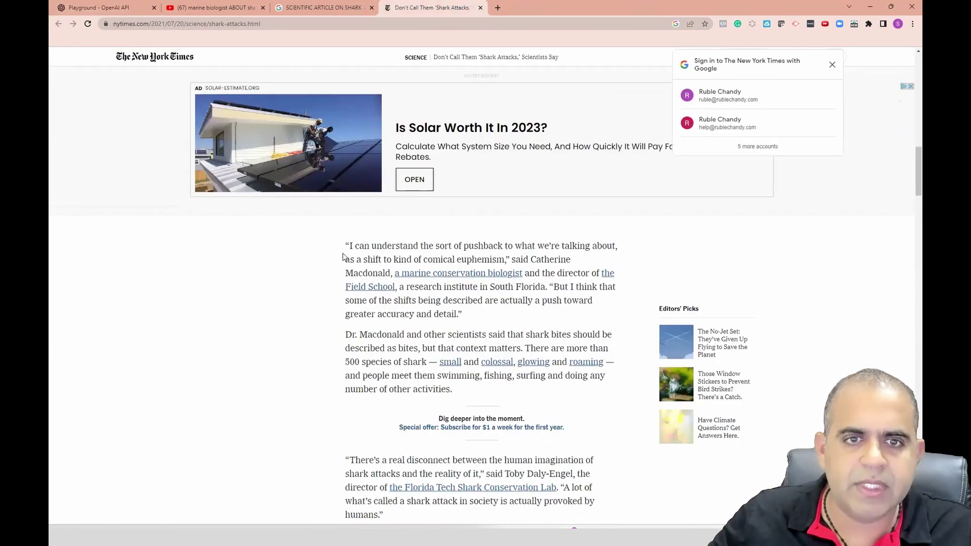
left_click_drag(349, 109, 463, 256)
key("ctrl+c")
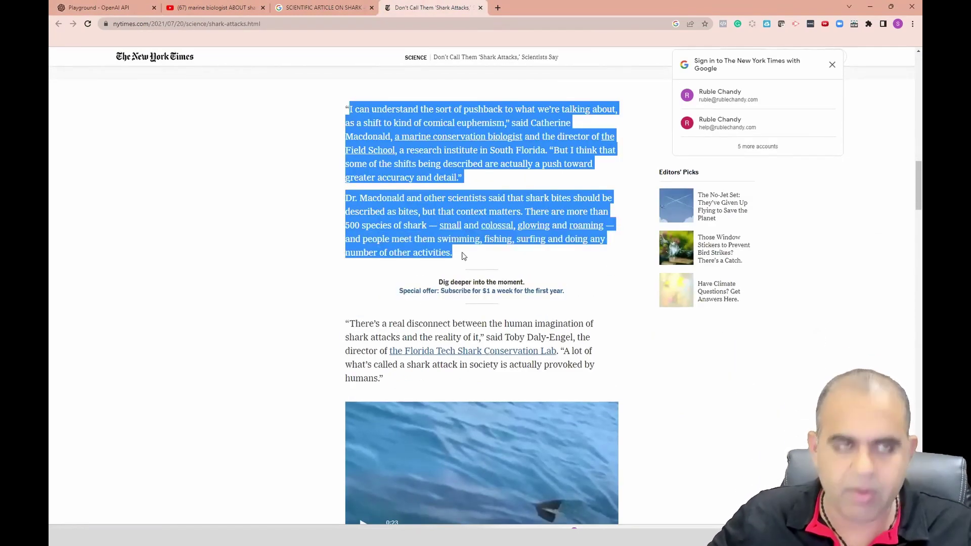
left_click(127, 6)
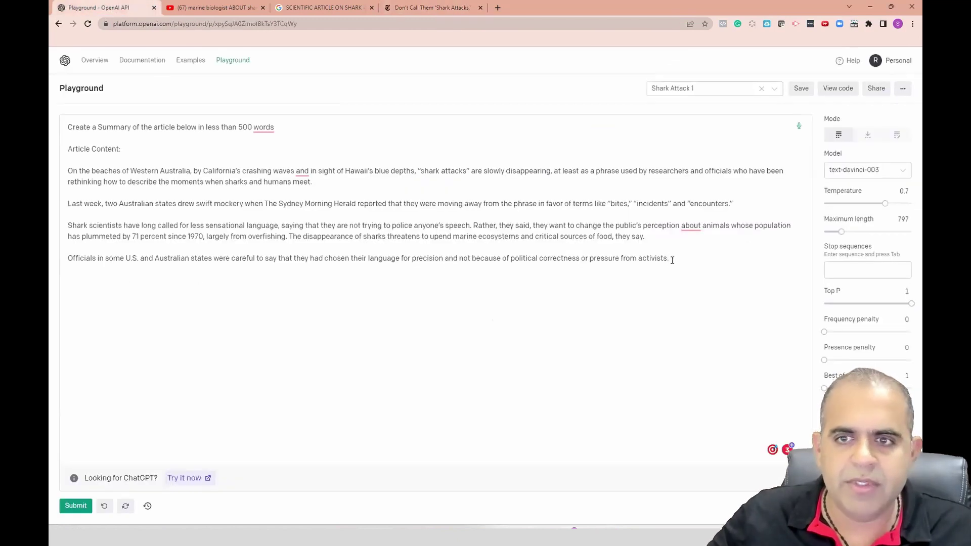
key("ctrl+v")
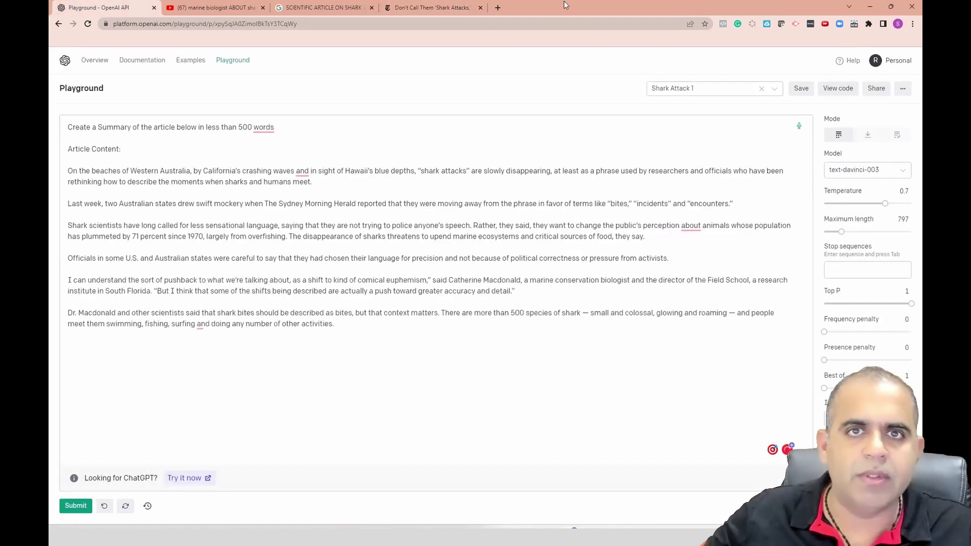
- Copy the paragraph beginning "There's a real disconnect" and append it to the article text in the Playground
left_click(421, 7)
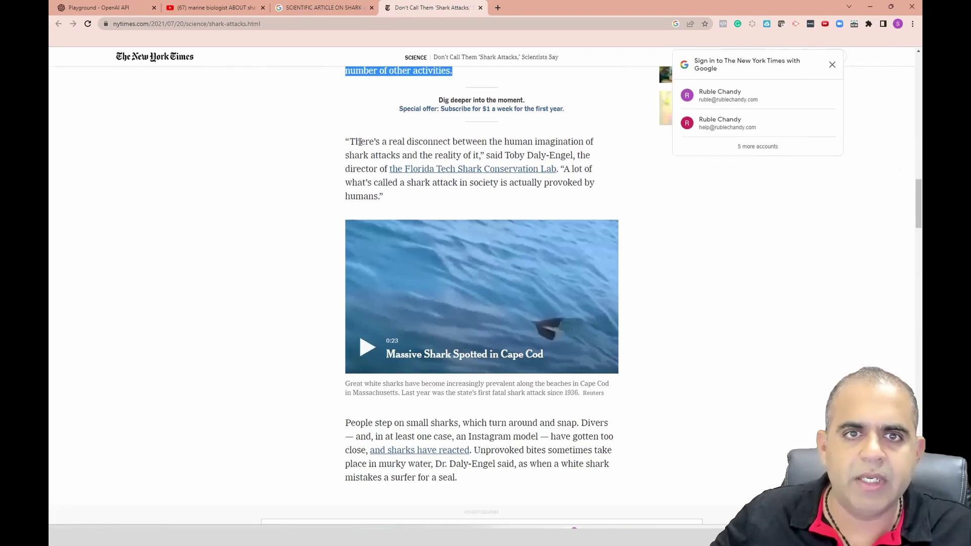
left_click_drag(349, 137, 390, 202)
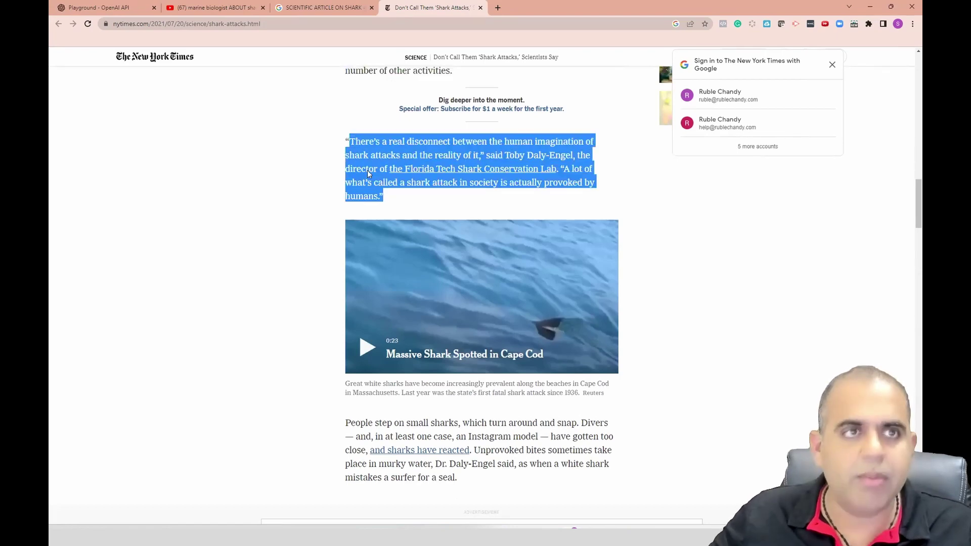
left_click(96, 7)
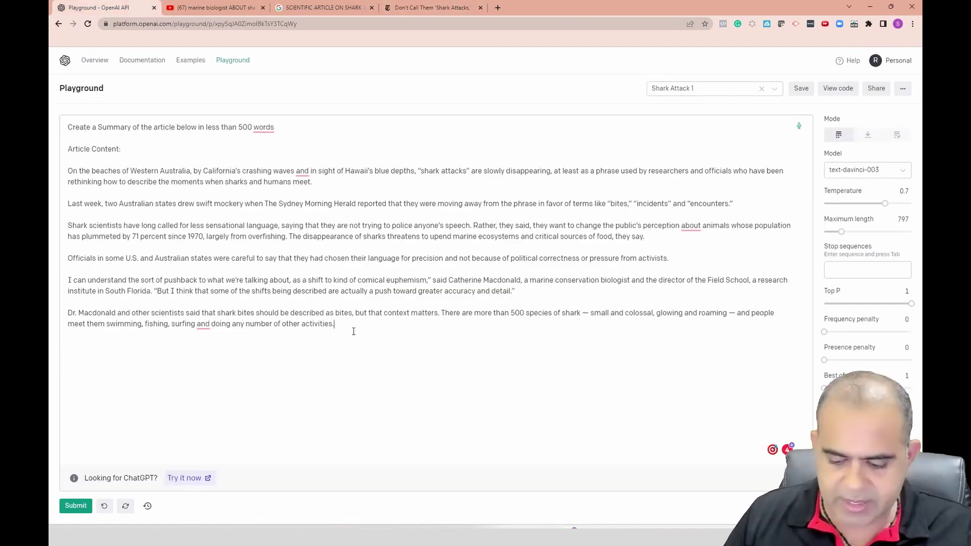
type("\"There’s a real disconnect between the human imagination of shark attacks and the reality of it,\" said Toby Daly-Engel, the director of the Florida Tech Shark Conservation Lab. \"A lot of what’s called a shark attack in society is actually provoked by humans.\"")
- Copy the paragraph beginning "People step on small sharks" and append it to the article text in the Playground
left_click(432, 7)
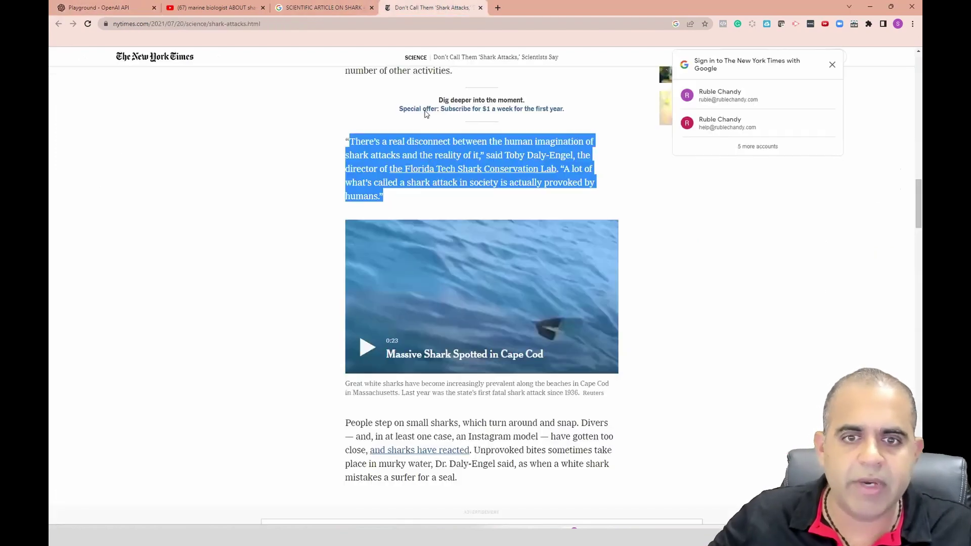
scroll(433, 171, "down", 3)
scroll(375, 281, "down", 3)
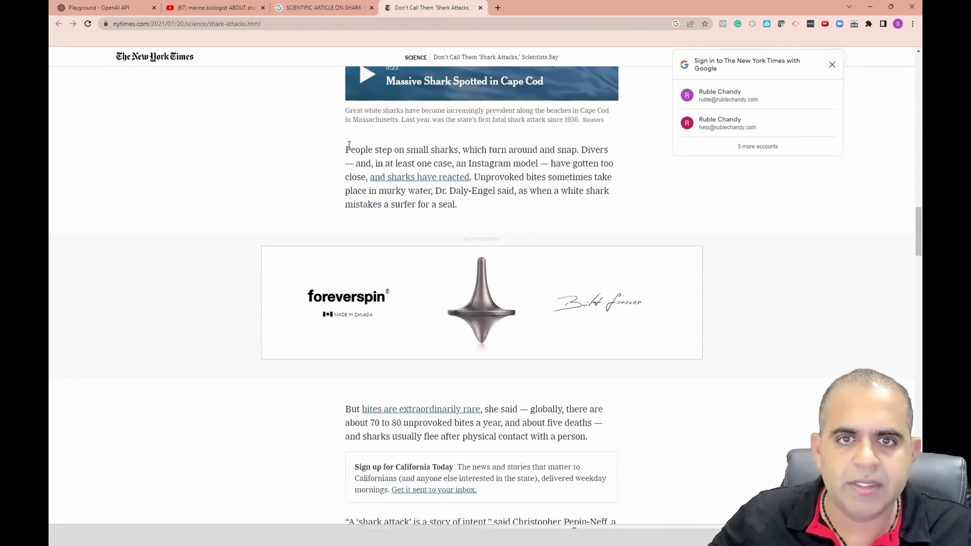
left_click_drag(345, 147, 464, 204)
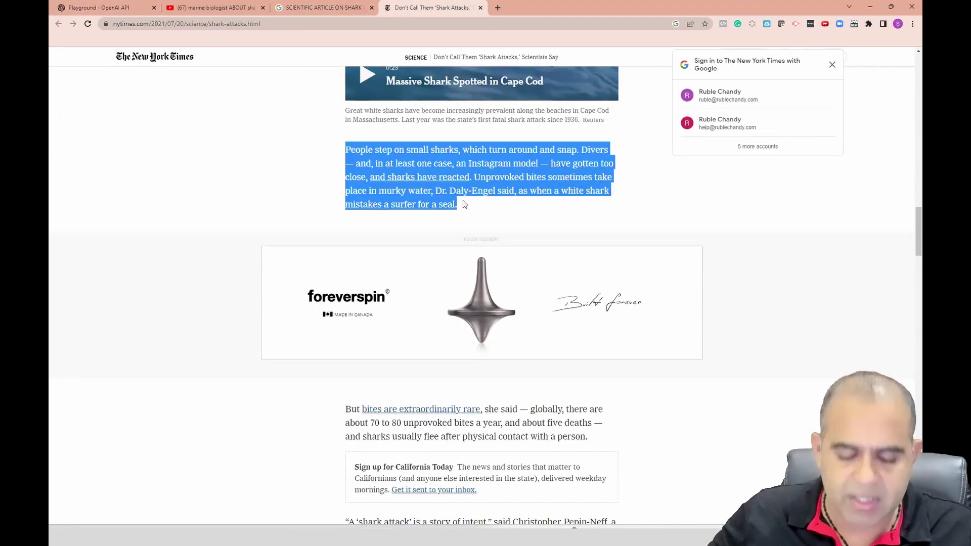
left_click(81, 7)
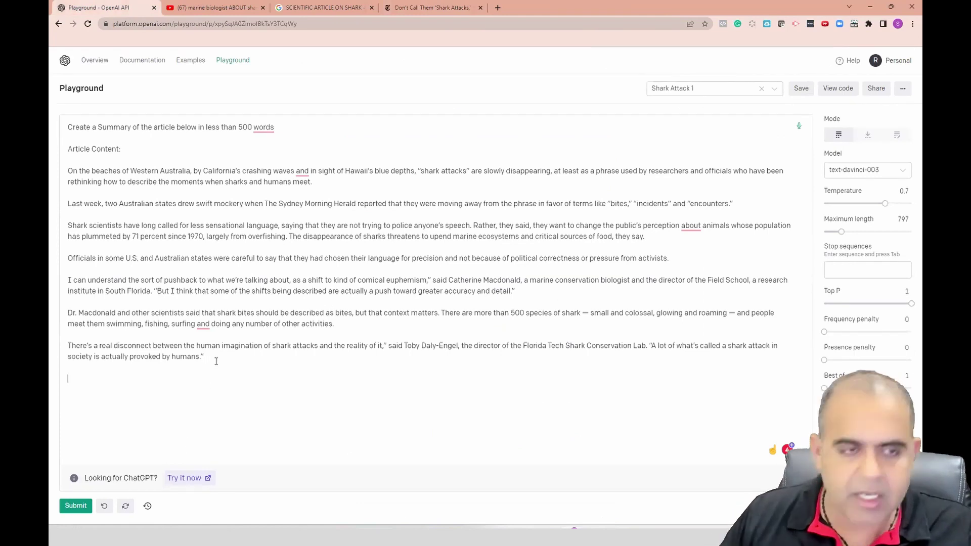
type("People step on small sharks, which step on small sharks. Divers — and, in at least one case, an Instagram model — have gotten too close, and sharks have reacted. Unprovoked bites sometimes take place in murky water, Dr. Daly-Engel said, as when a white shark mistakes a surfer for a seal.")
- Copy the article passage from "But bites are extraordinarily rare" through "shark bites can cause devastating harm" and append it to the Playground prompt
left_click(425, 7)
scroll(495, 173, "down", 3)
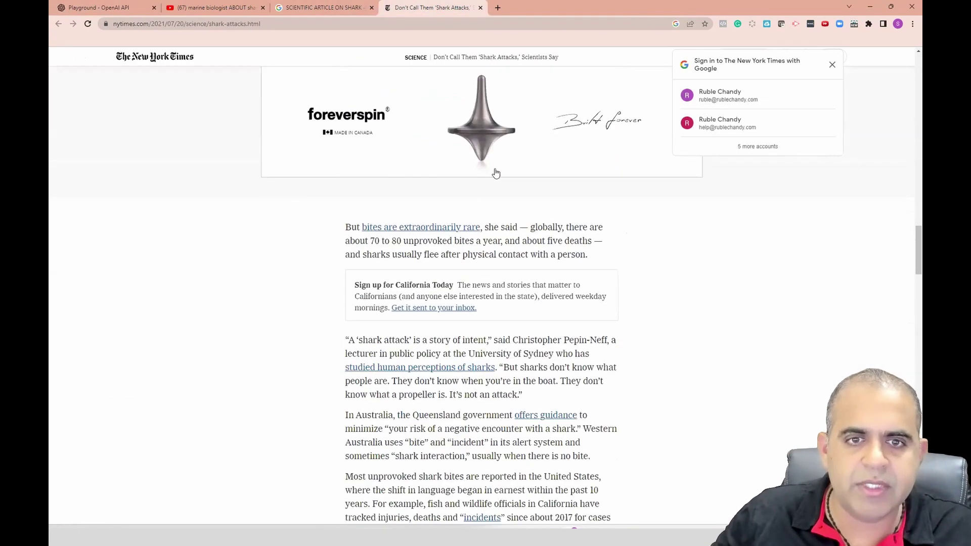
left_click_drag(347, 226, 520, 294)
scroll(462, 355, "down", 12)
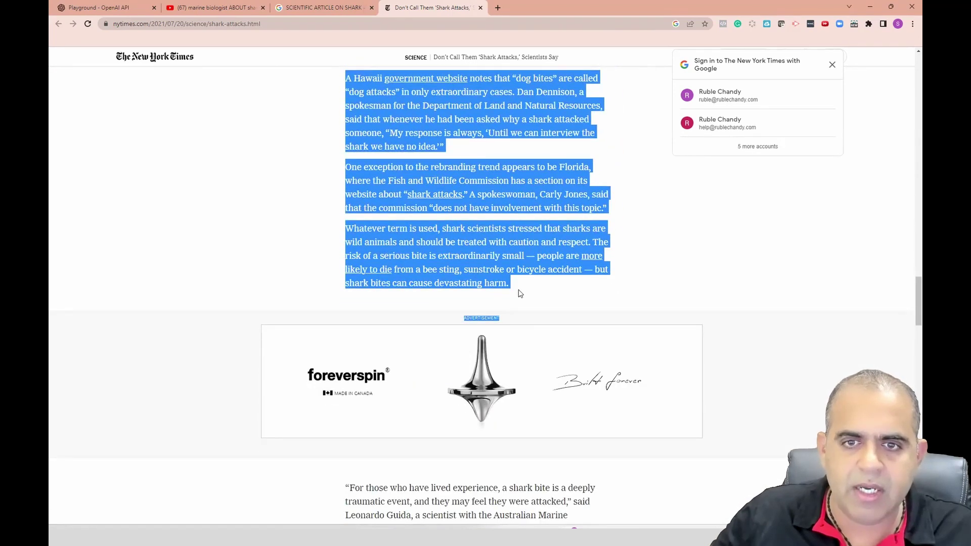
left_click(117, 7)
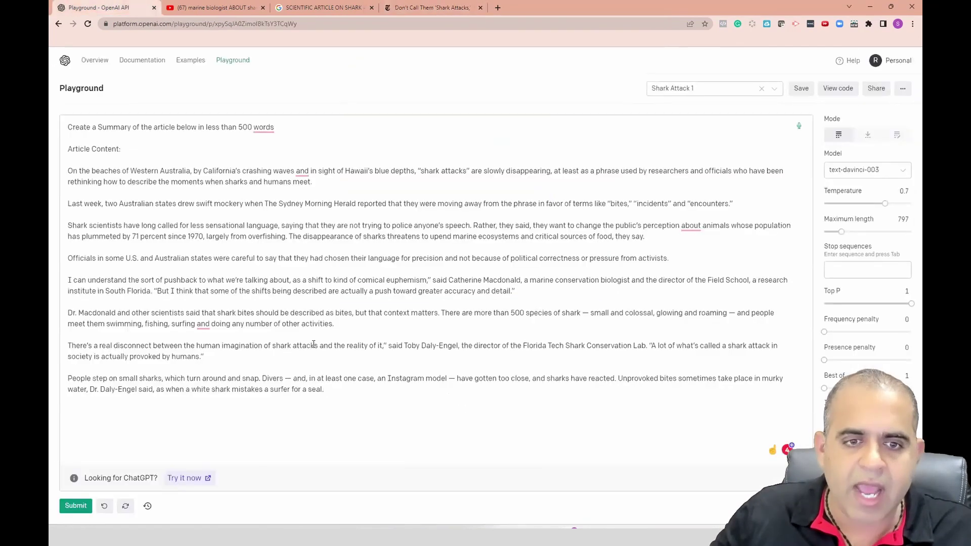
key("ctrl+v")
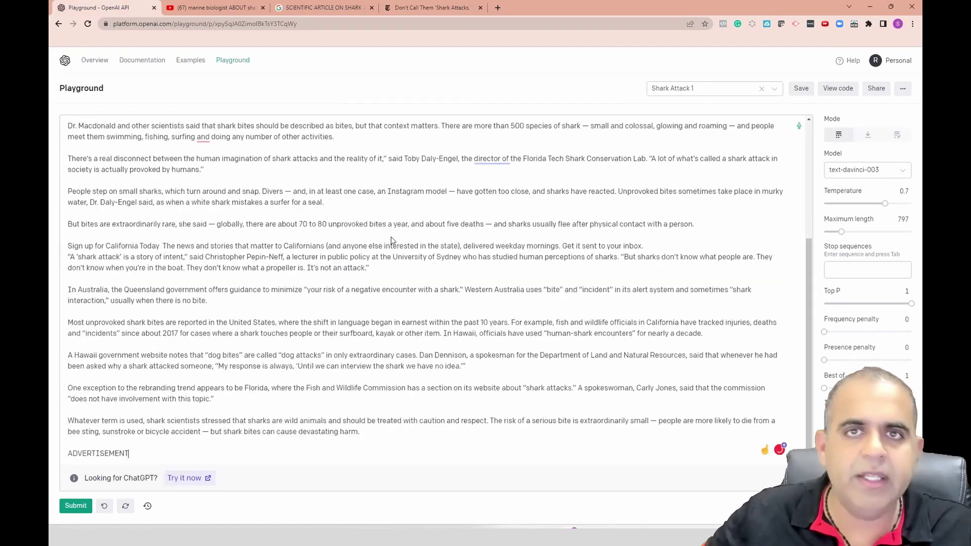
- Copy the passage from "For those who have lived experience" through "the media we consume" and paste it over the stray "ADVERTISEMENT" line in the Playground
left_click(430, 7)
scroll(495, 161, "down", 7)
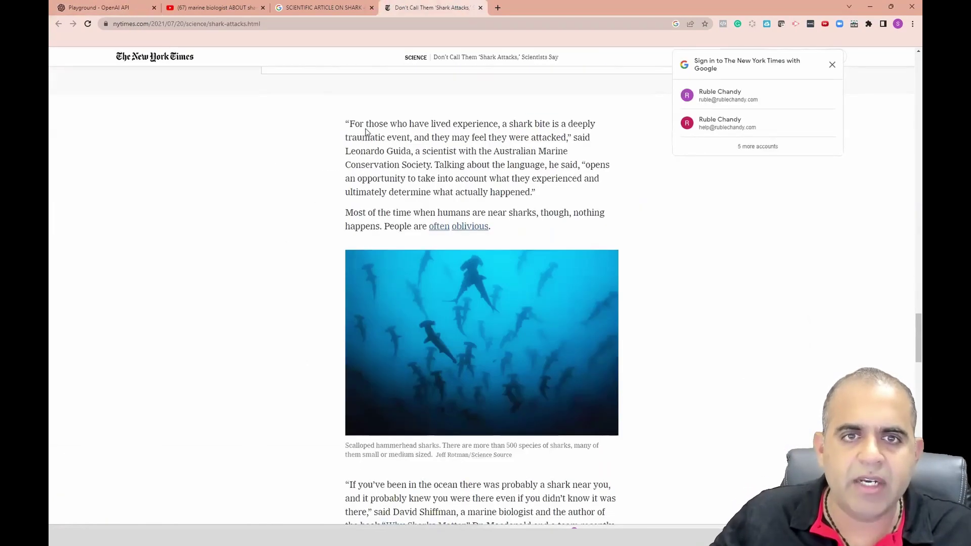
left_click_drag(347, 121, 487, 145)
scroll(476, 221, "down", 5)
scroll(476, 221, "down", 8)
left_click(120, 7)
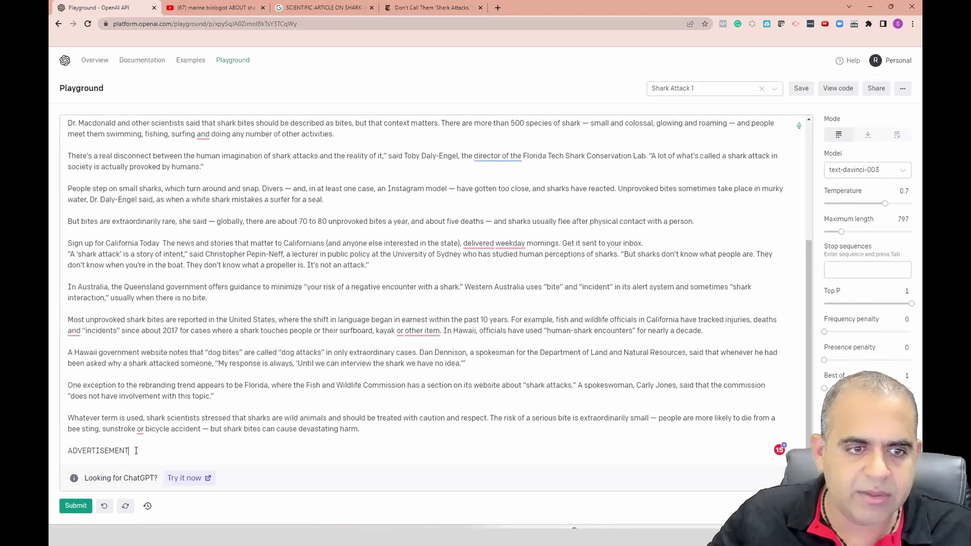
left_click_drag(136, 451, 57, 449)
key("ctrl+v")
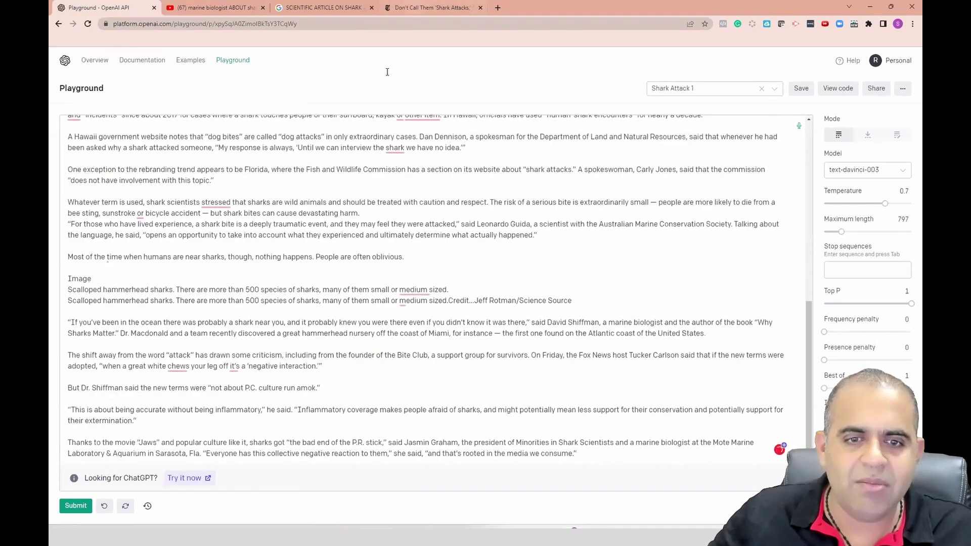
- Copy the article's closing section, from the Shark Lab director's paragraph through "start doing things today," and append it below a blank line in the Playground
left_click(418, 7)
scroll(411, 195, "up", 2)
scroll(410, 195, "down", 2)
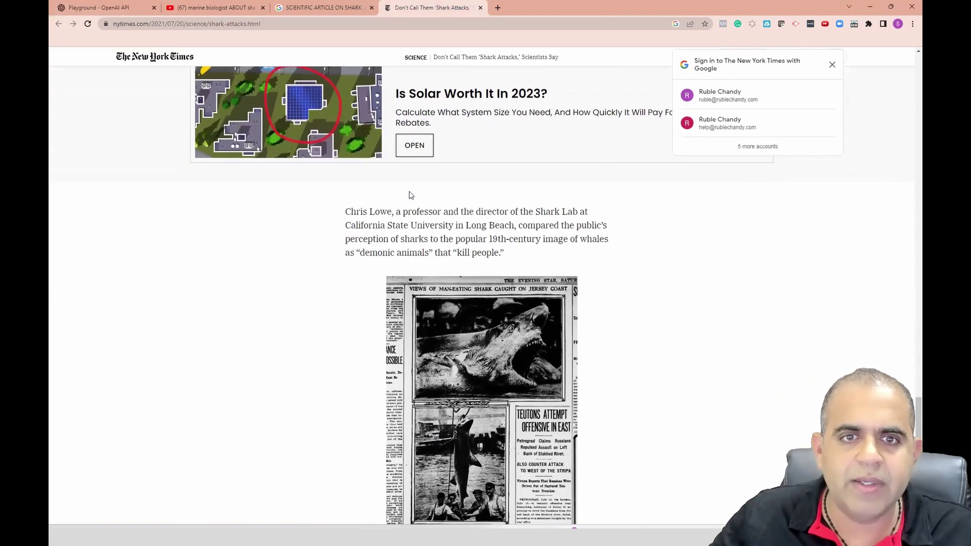
left_click_drag(349, 213, 374, 318)
scroll(532, 382, "down", 3)
scroll(513, 387, "down", 10)
left_click(107, 6)
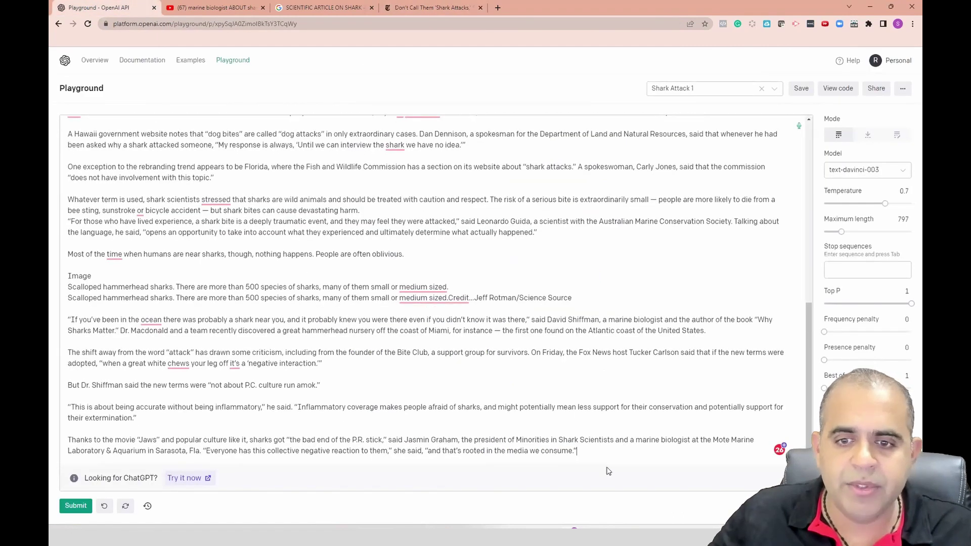
key("Return")
key("Return")
key("ctrl+v")
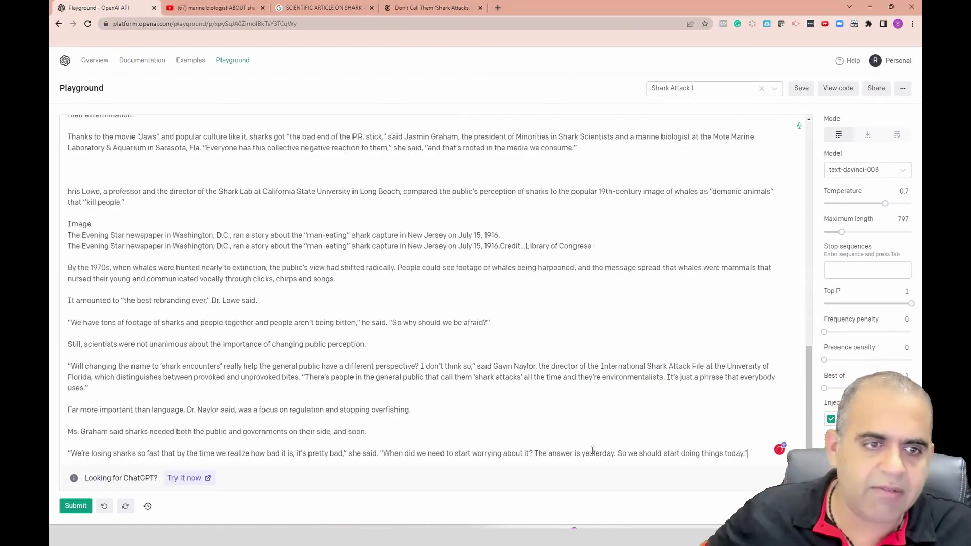
- Add the missing period after "500 words" in the prompt's instruction and submit the prompt to generate the summary
scroll(403, 283, "up", 15)
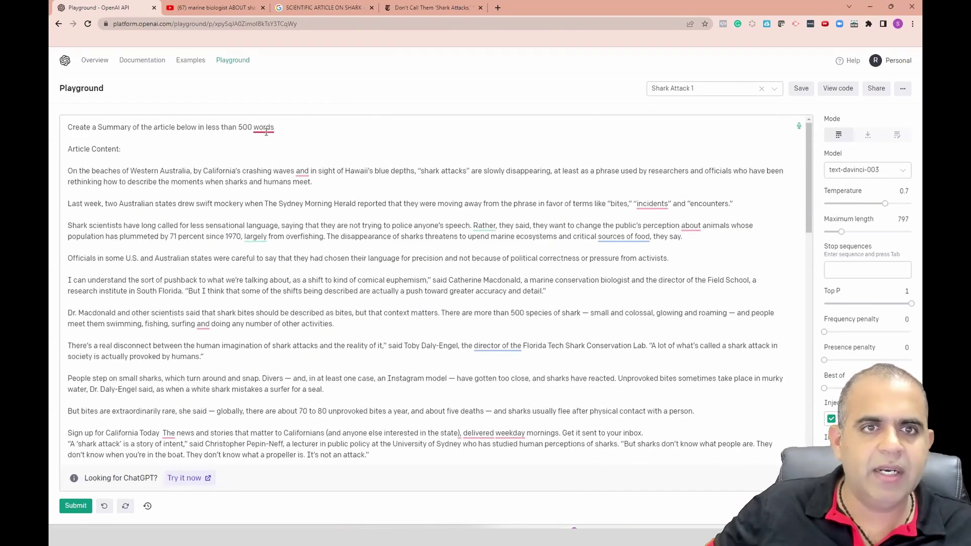
right_click(266, 132)
left_click(266, 139)
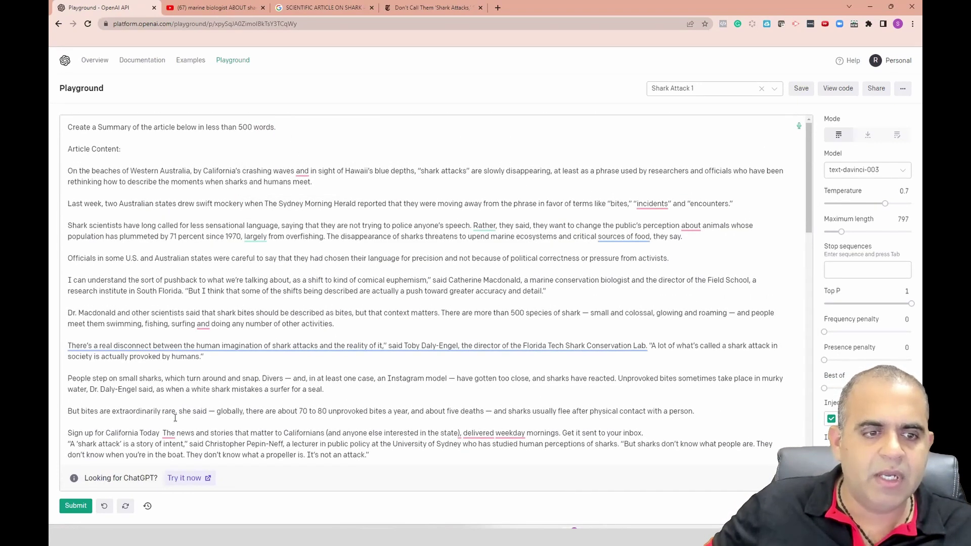
left_click(68, 510)
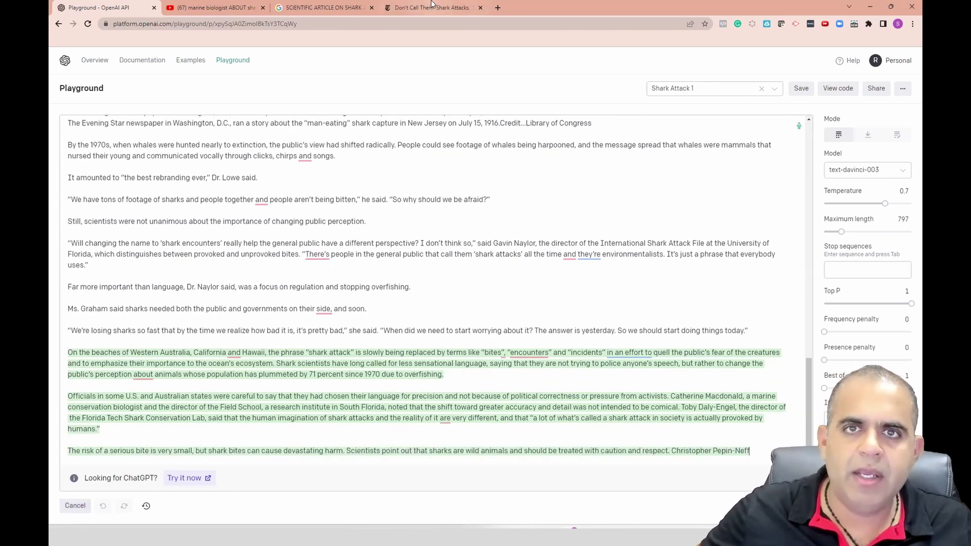
- Close the New York Times article and the Google search results
left_click(457, 9)
key("ctrl+w")
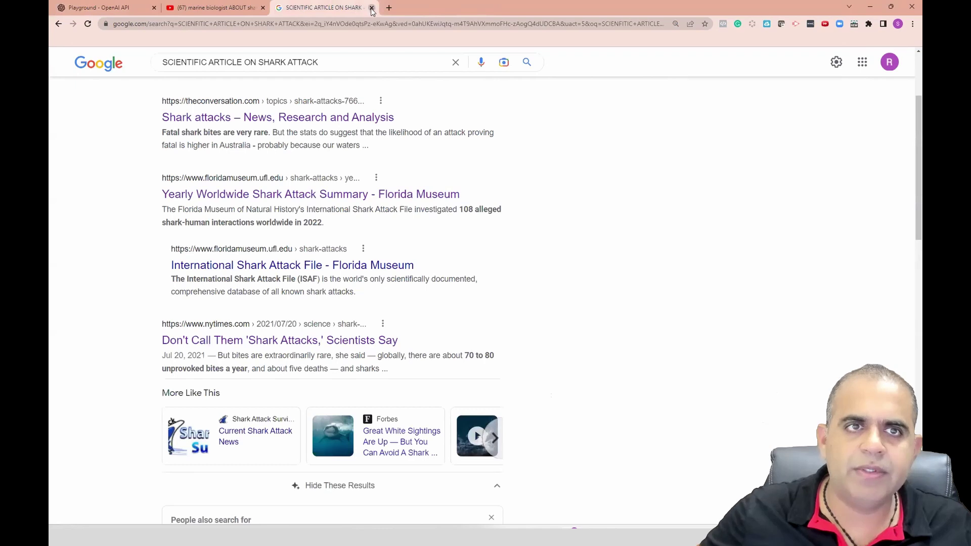
left_click(372, 7)
- Search YouTube for "biggest stock market crash in history" using the suggested query
left_click_drag(420, 59, 282, 62)
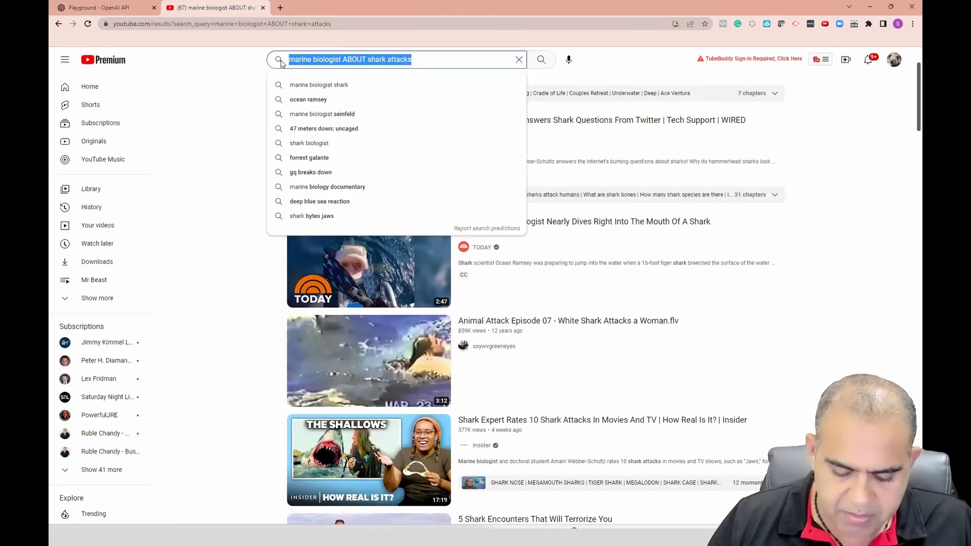
type("b")
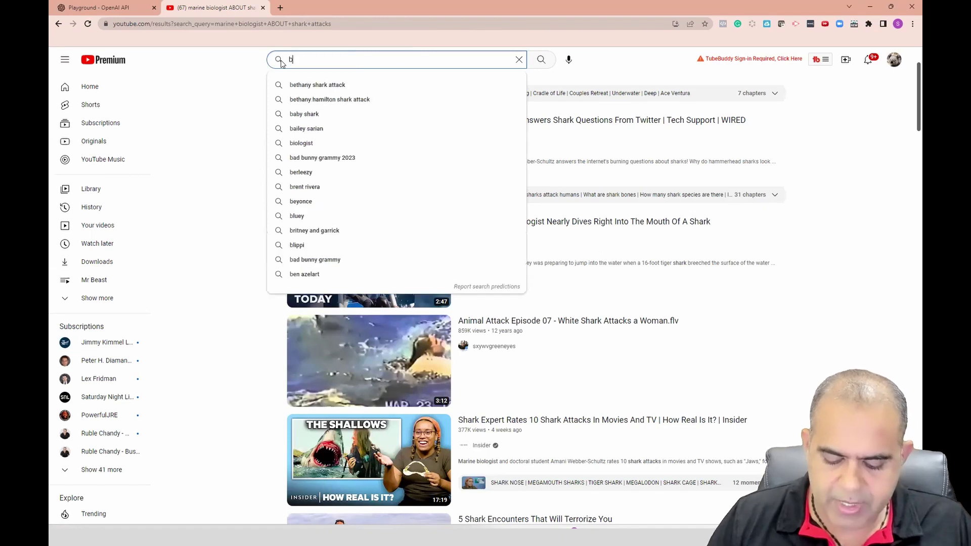
type("iggest s")
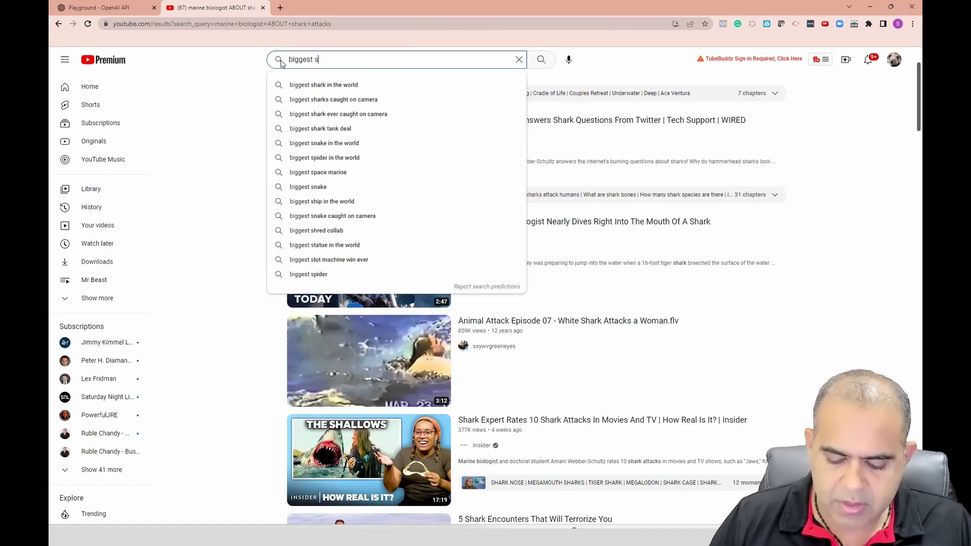
type("tock market c")
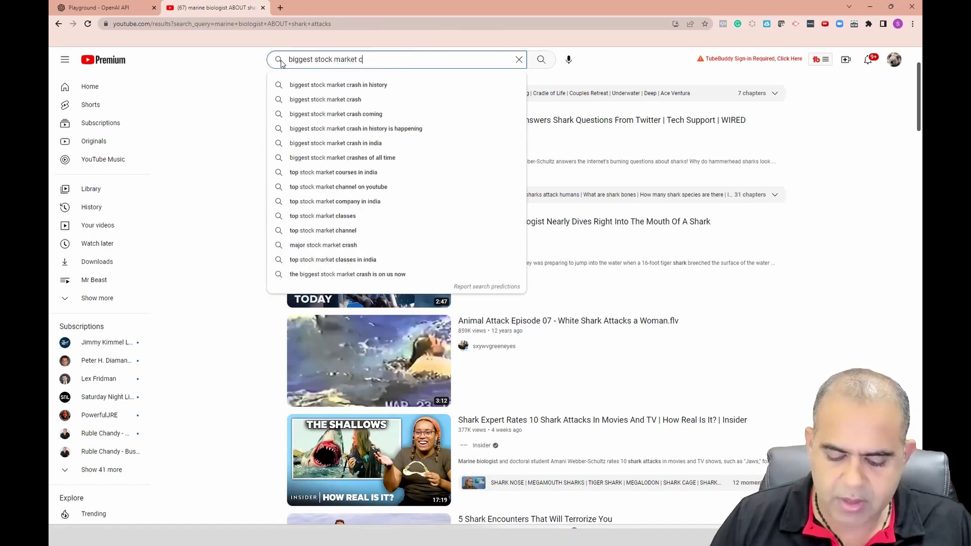
type("rashes in the")
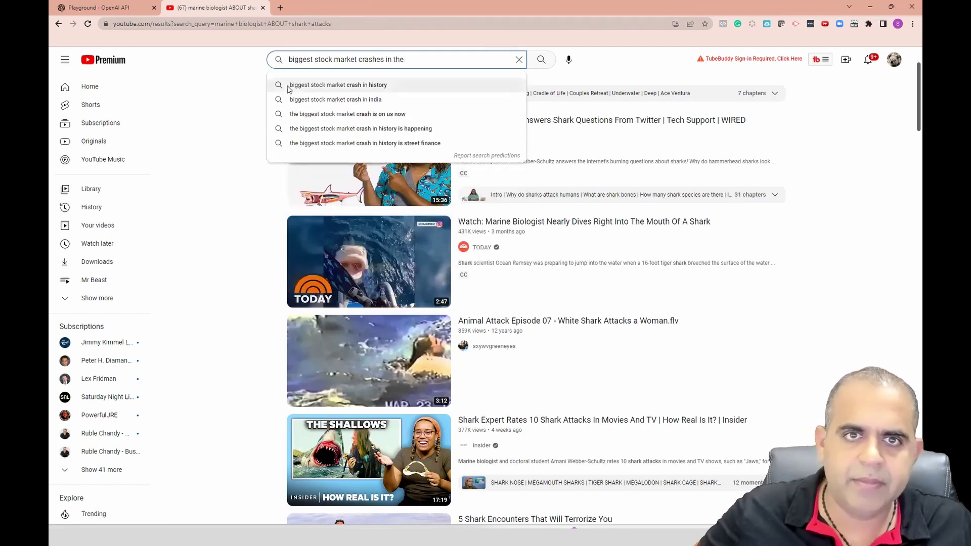
left_click(317, 85)
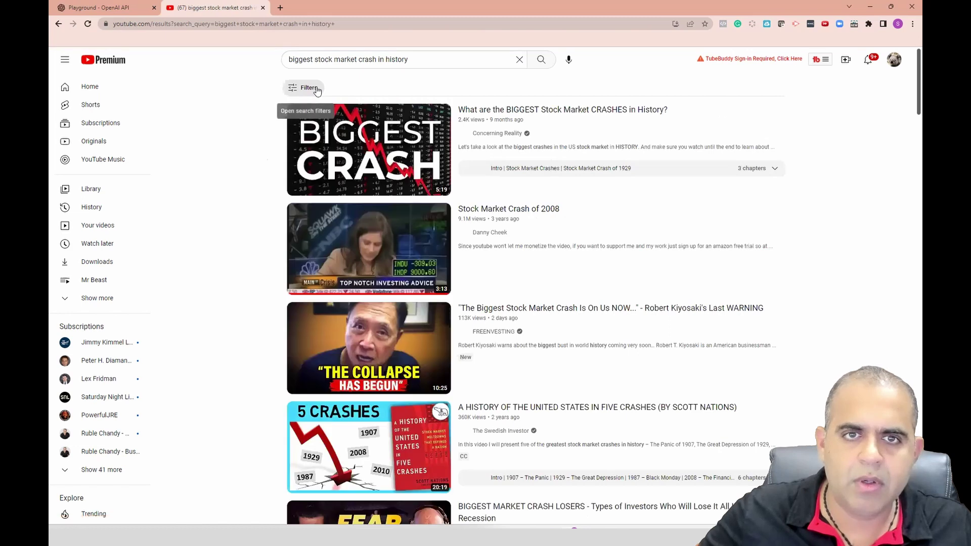
- Return to the Playground and delete the article text and generated summary below "Article Content:"
left_click(91, 7)
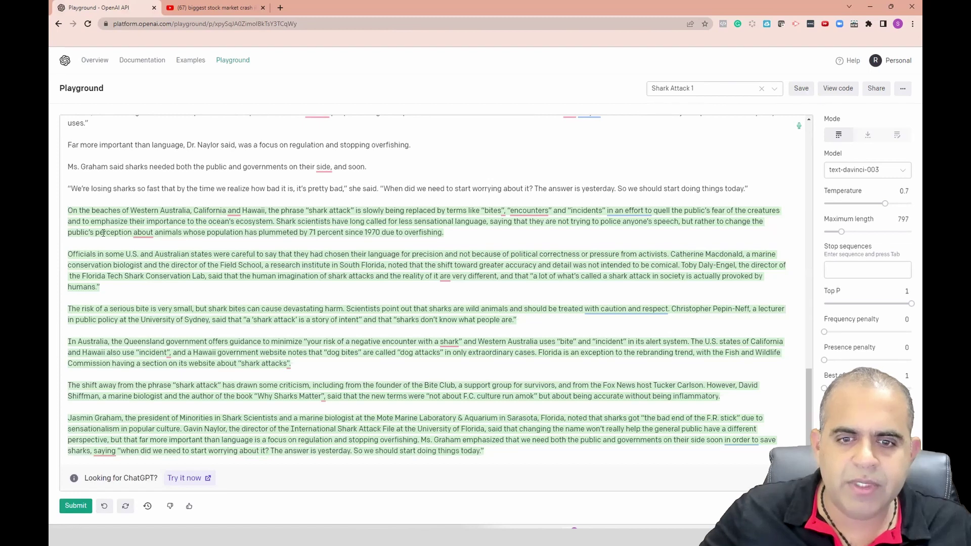
left_click_drag(68, 210, 500, 468)
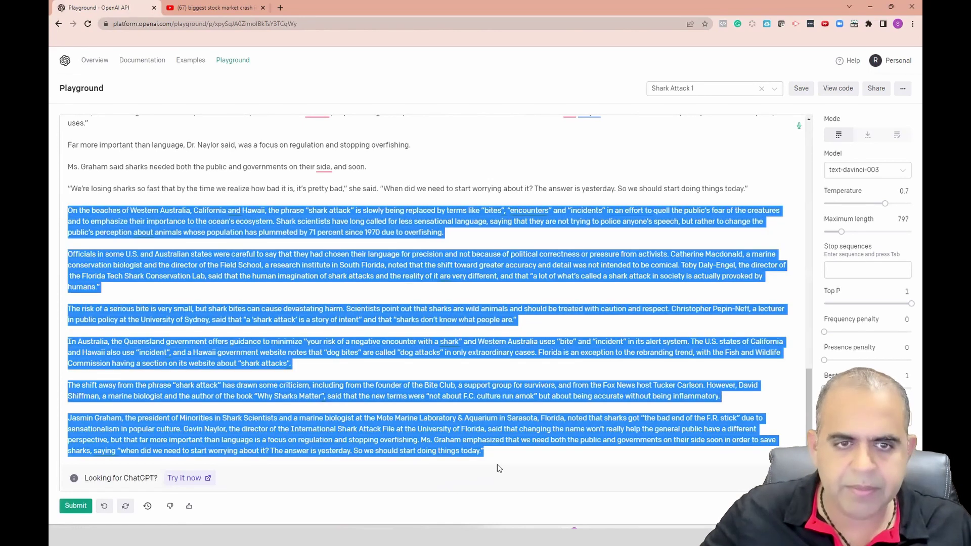
left_click(370, 329)
scroll(391, 292, "up", 15)
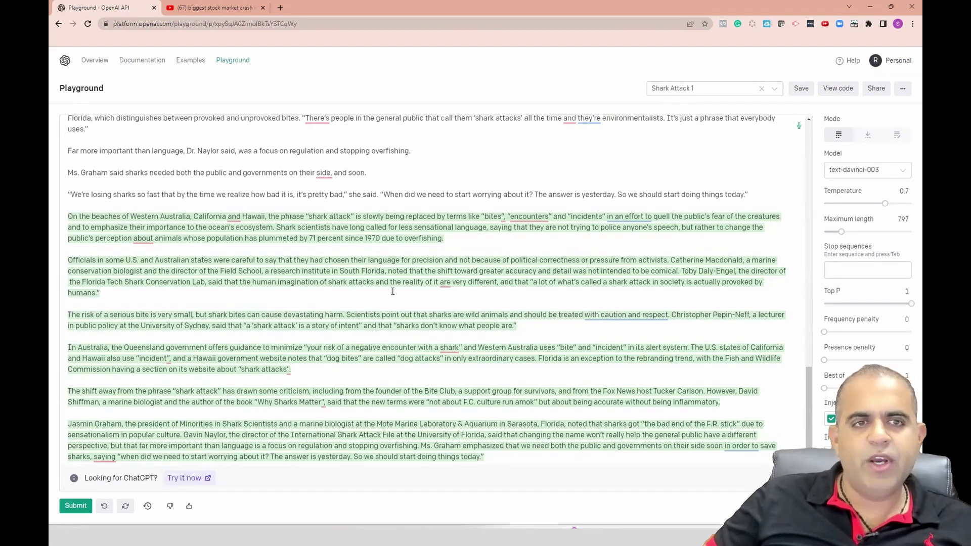
scroll(391, 292, "up", 1)
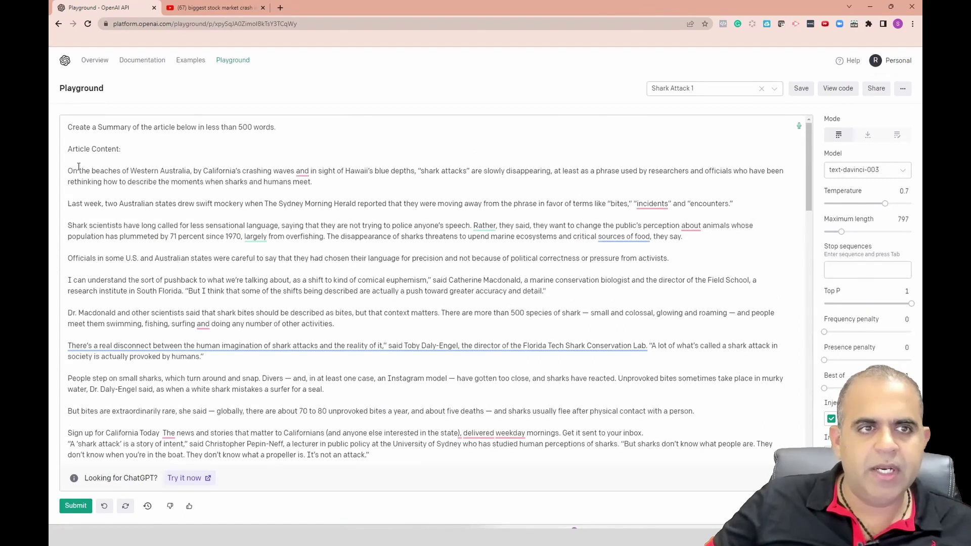
left_click_drag(69, 170, 715, 494)
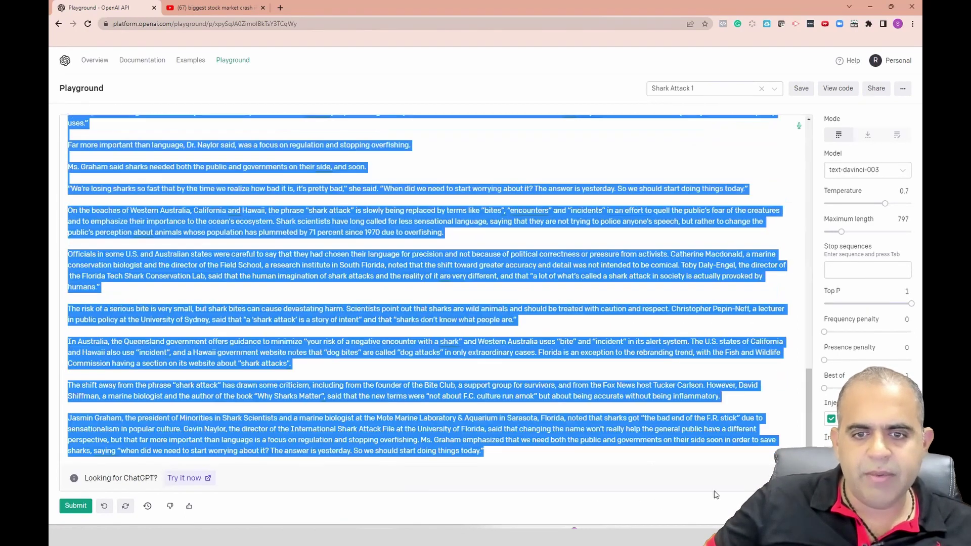
key("BackSpace")
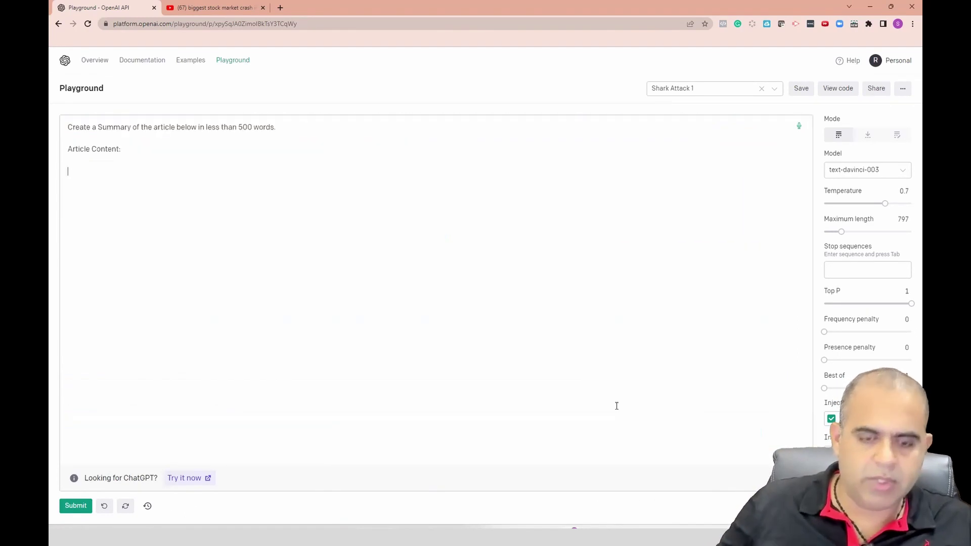
- Below "Article Content:", add "Summary 1:" with "Some Content" and "Summary 2 :" with "Some other Content", separated by blank lines
type("Summary 1:")
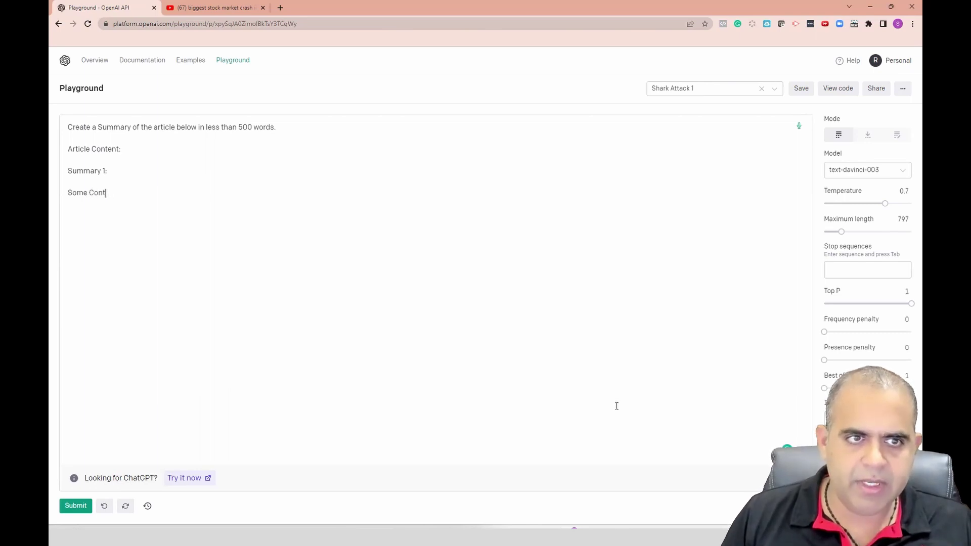
type("ummary 2 :")
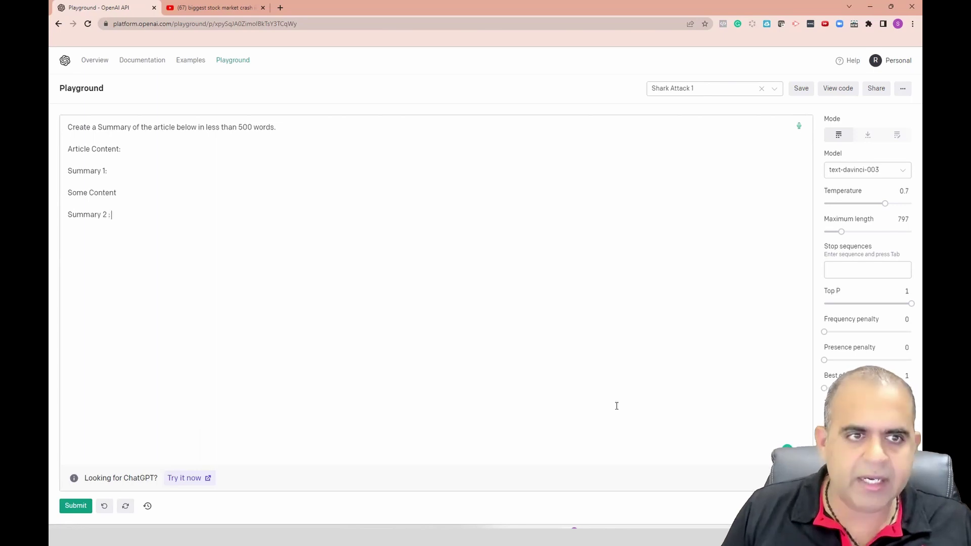
type("e other Contnet")
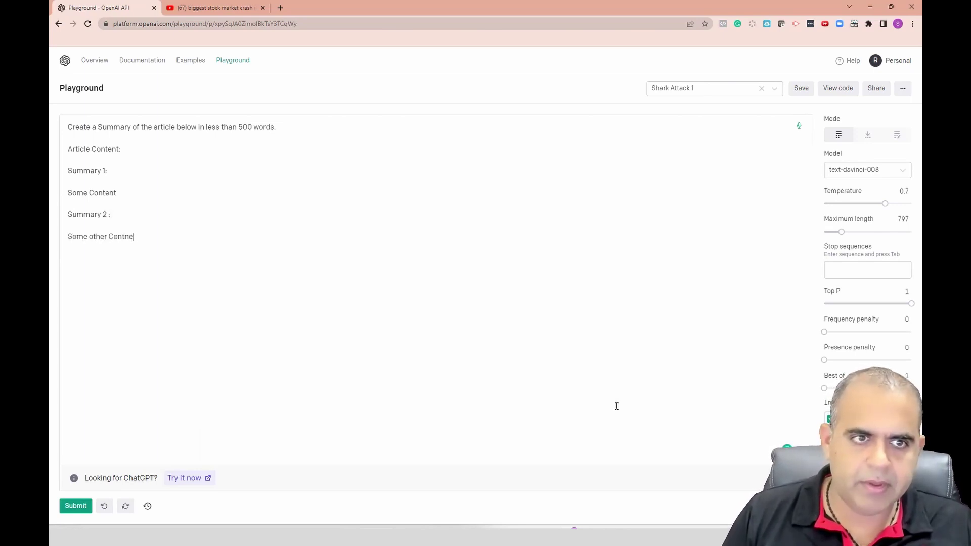
key("BackSpace")
key("BackSpace")
type("nt")
key("Return")
key("Return")
- Add a "Summary 3:" heading with the placeholder text "Yet another content" below it
type("Summar")
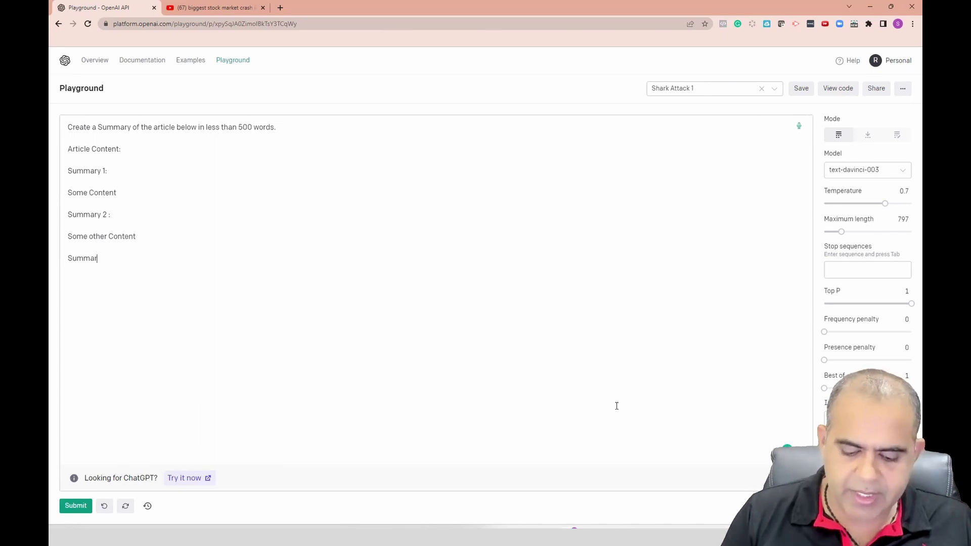
type("y 3:")
key("Return")
key("Return")
type("S")
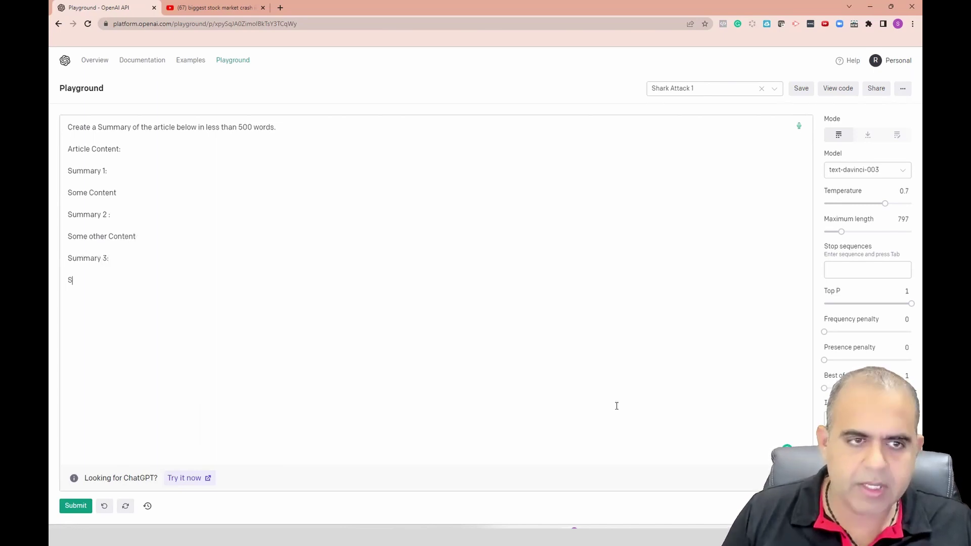
key("BackSpace")
type("Yes")
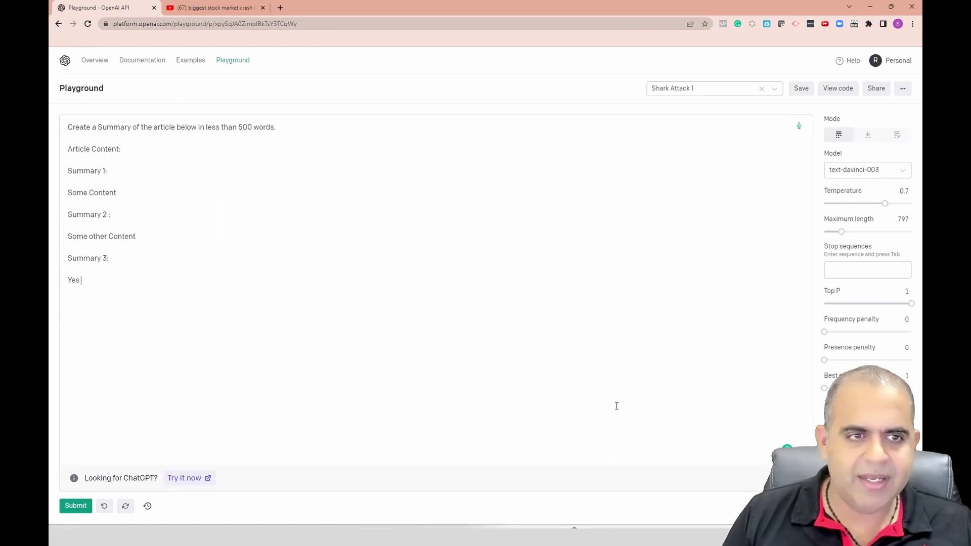
key("BackSpace")
type("t ")
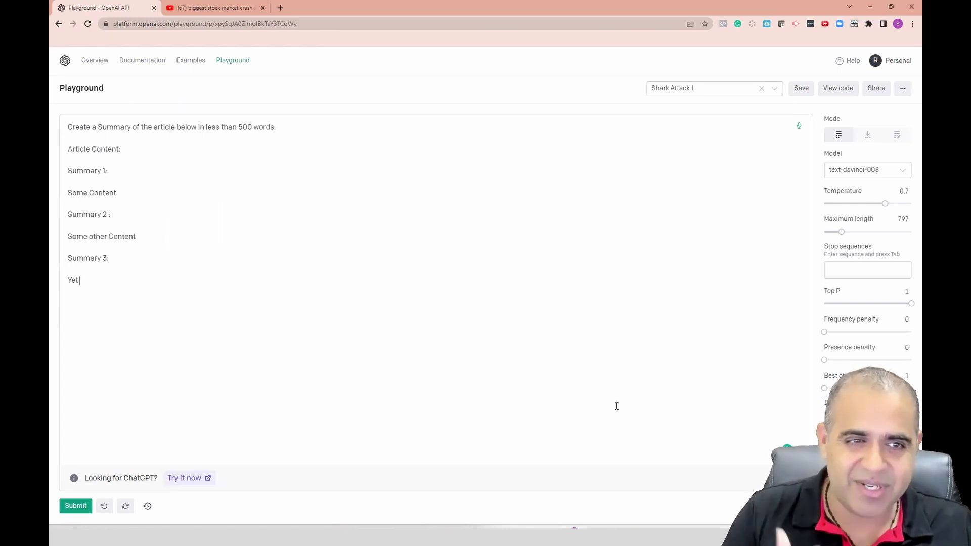
type("another content")
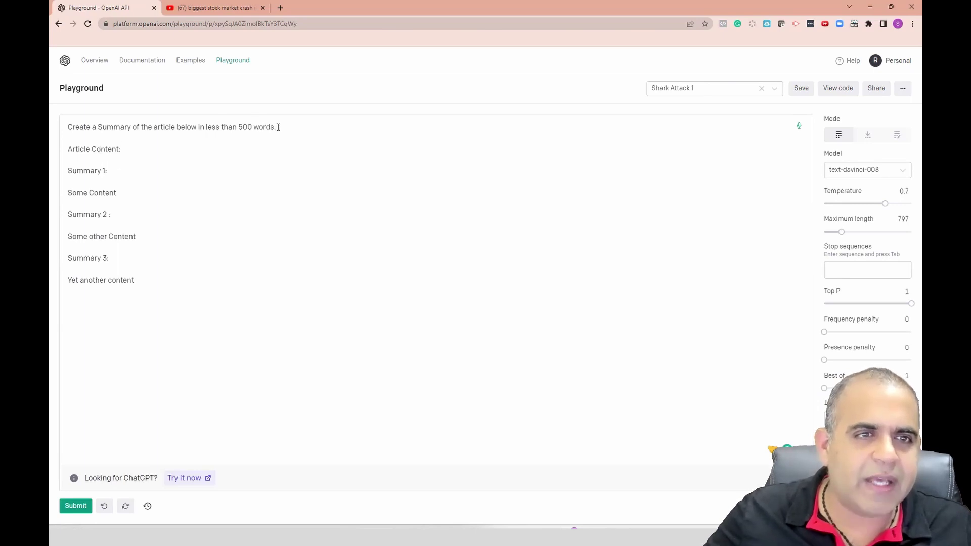
- Switch to YouTube and look through the search results for source videos about the biggest stock market crashes
left_click_drag(279, 129, 92, 124)
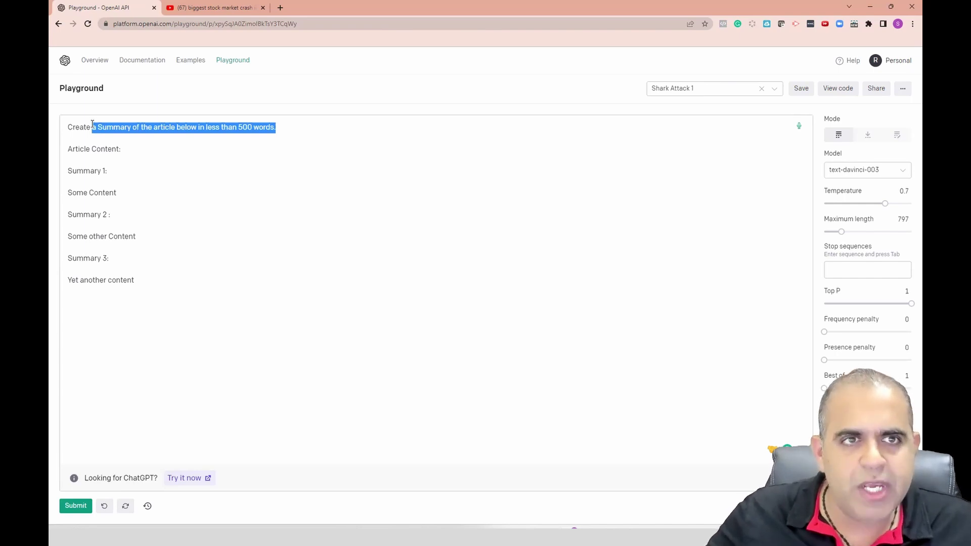
left_click(200, 6)
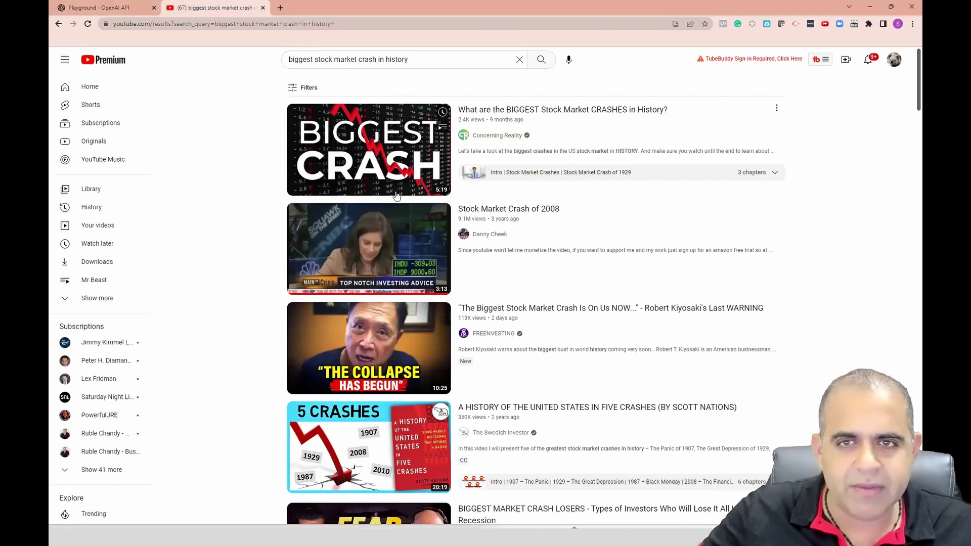
mouse_move(435, 197)
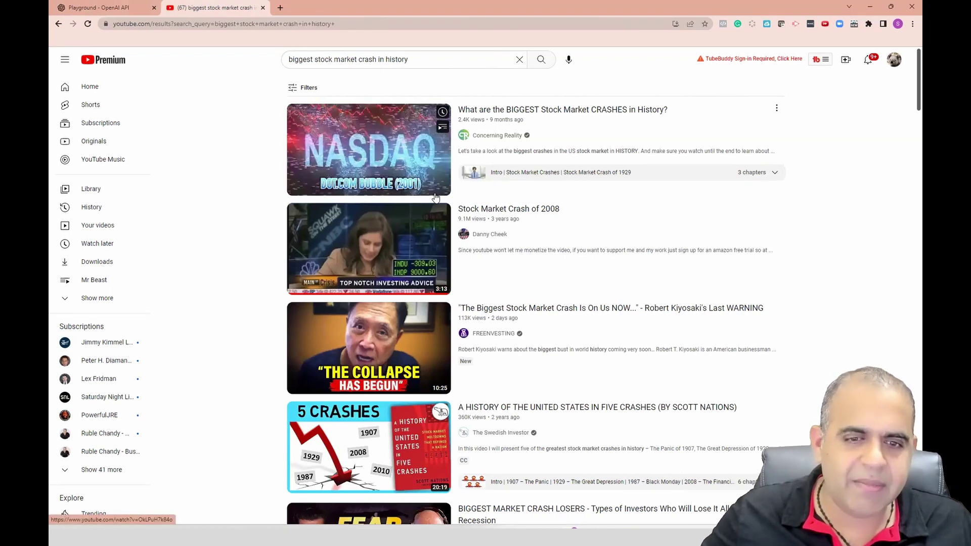
mouse_move(548, 391)
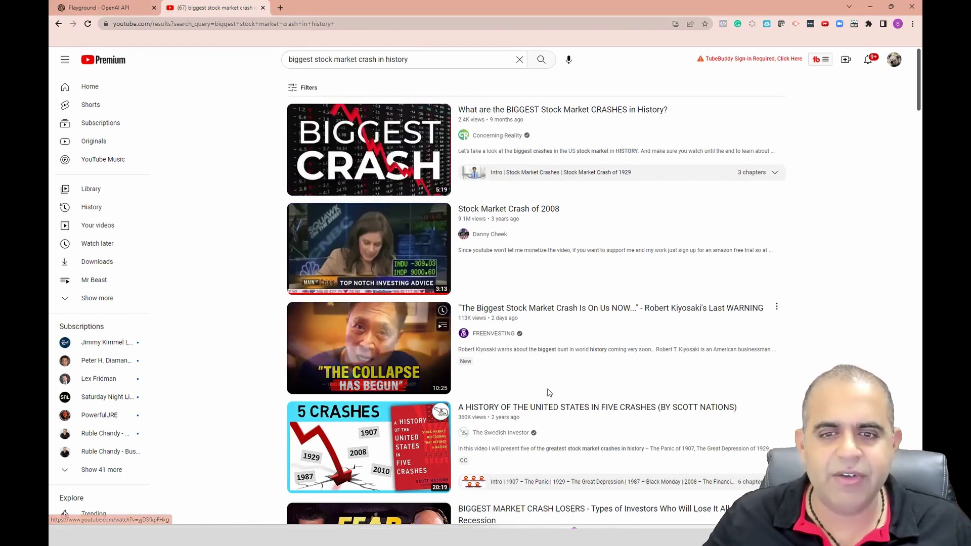
scroll(687, 385, "down", 3)
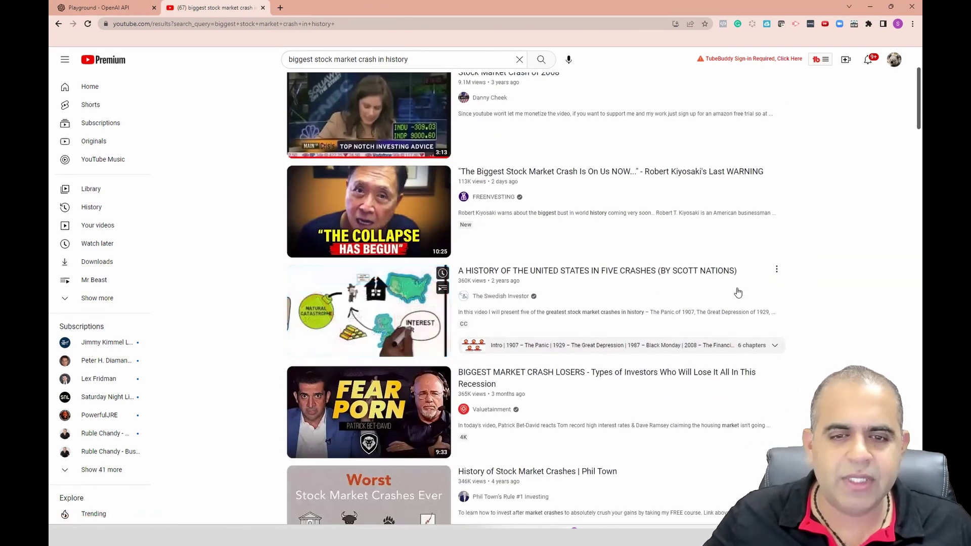
scroll(625, 326, "down", 3)
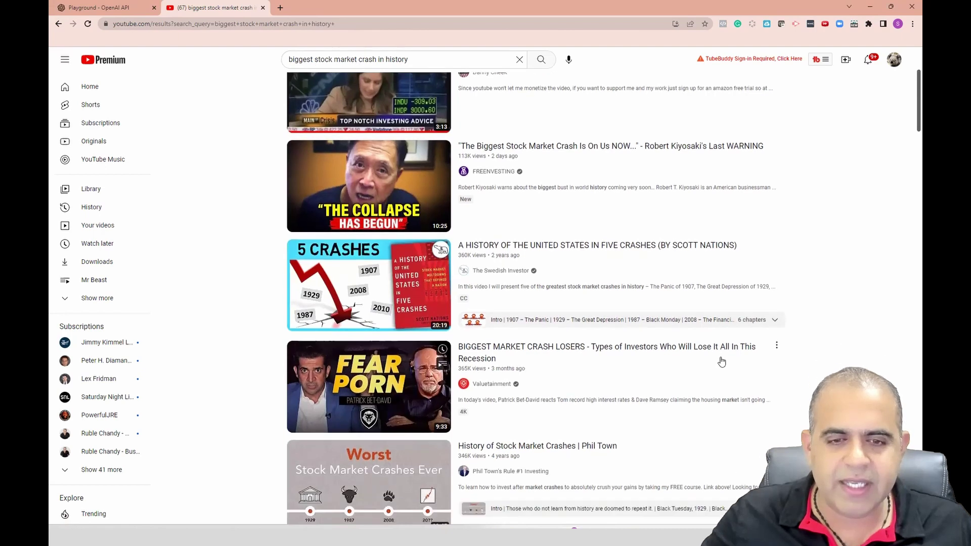
mouse_move(687, 336)
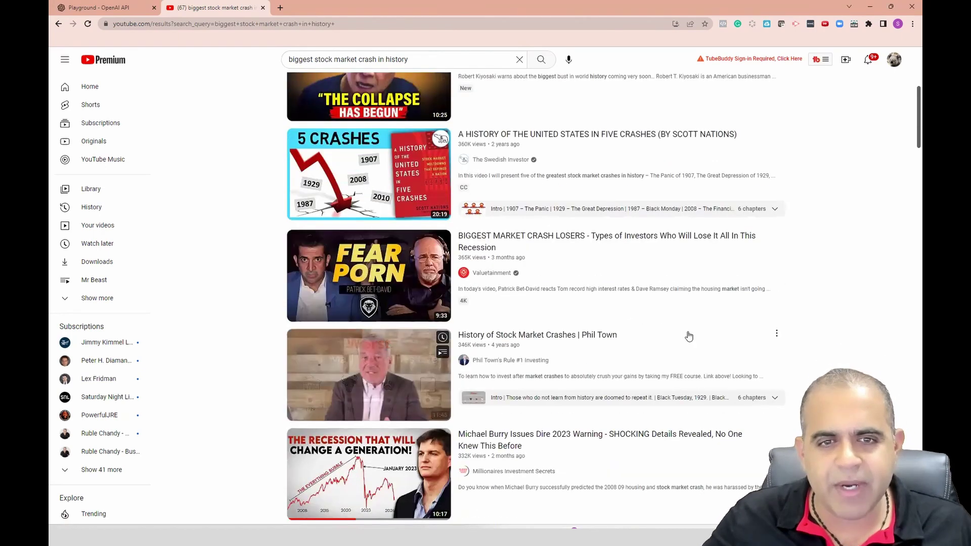
scroll(688, 336, "down", 5)
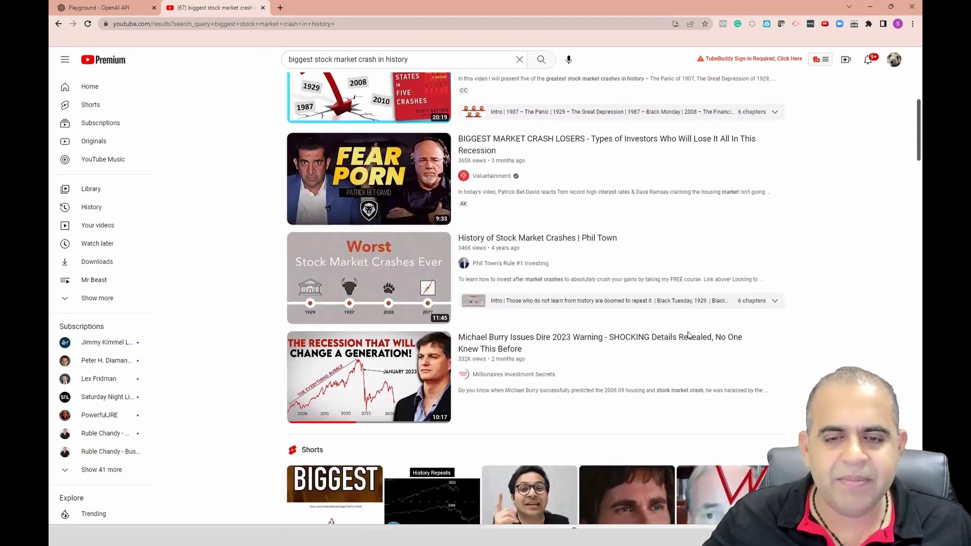
scroll(688, 335, "up", 10)
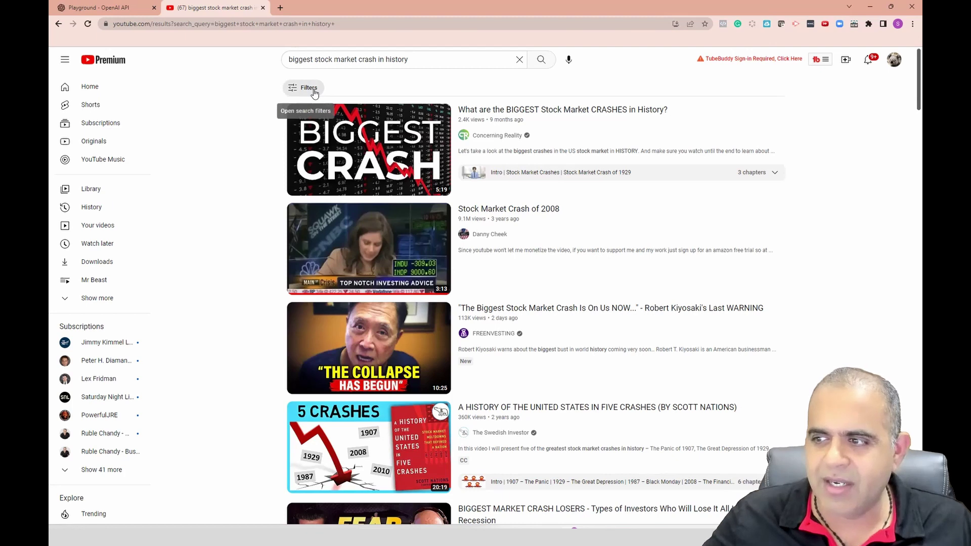
- Return to the Playground prompt with the three summary placeholders
left_click(84, 6)
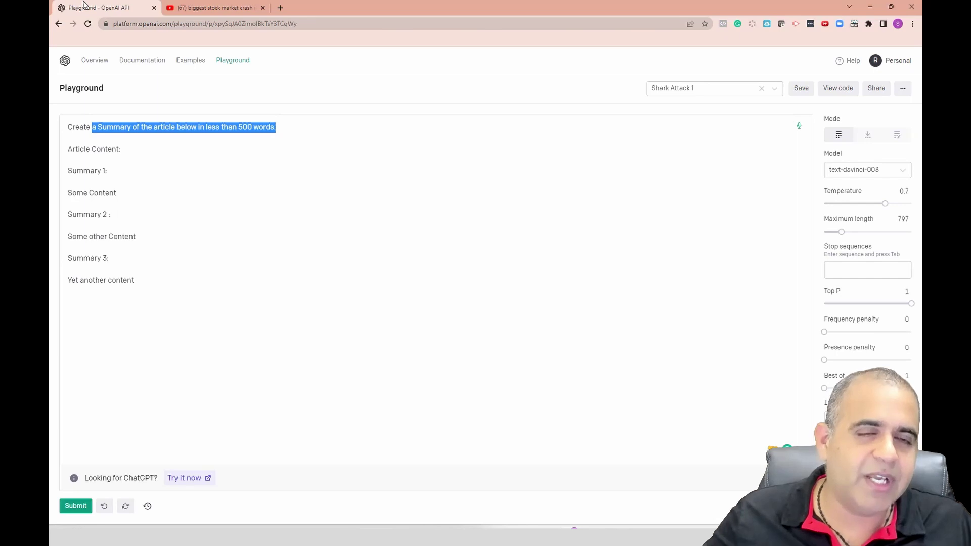
left_click(209, 7)
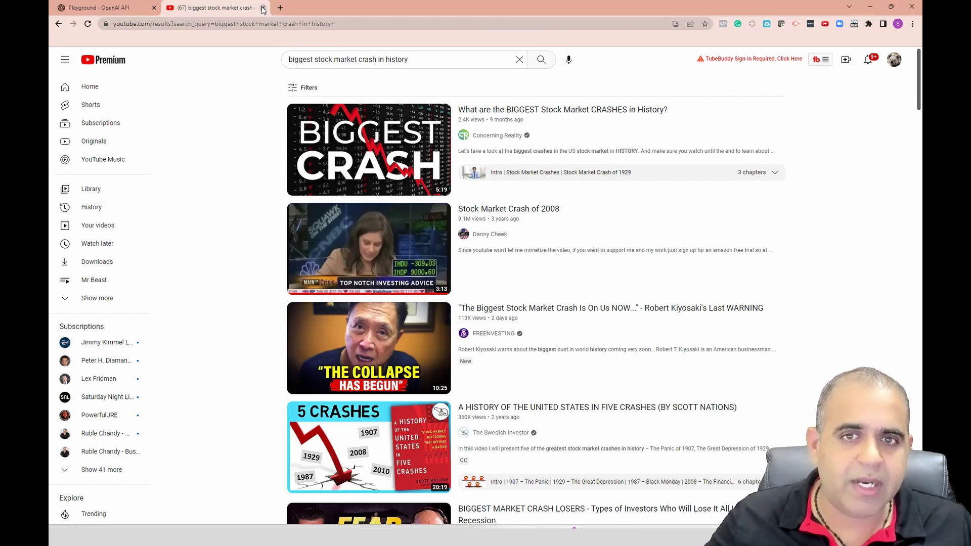
left_click(132, 7)
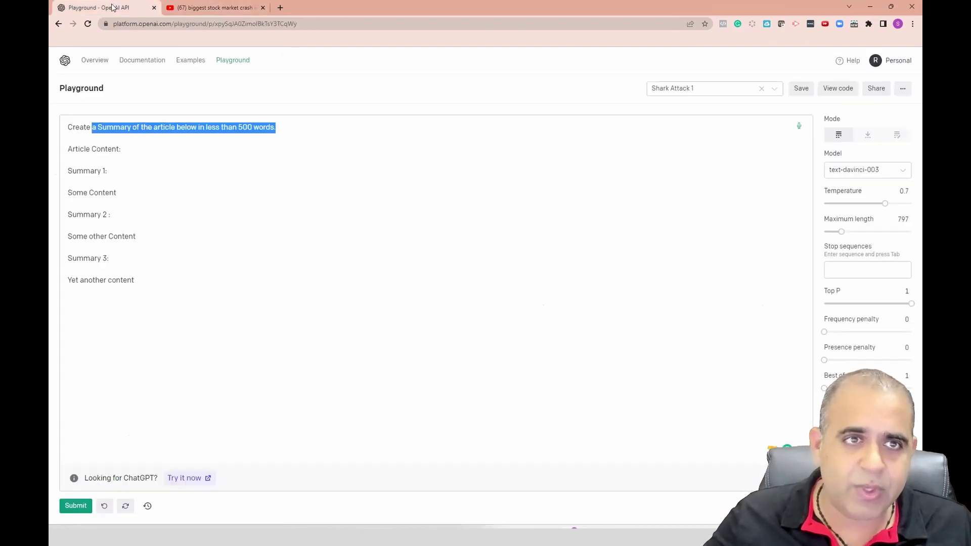